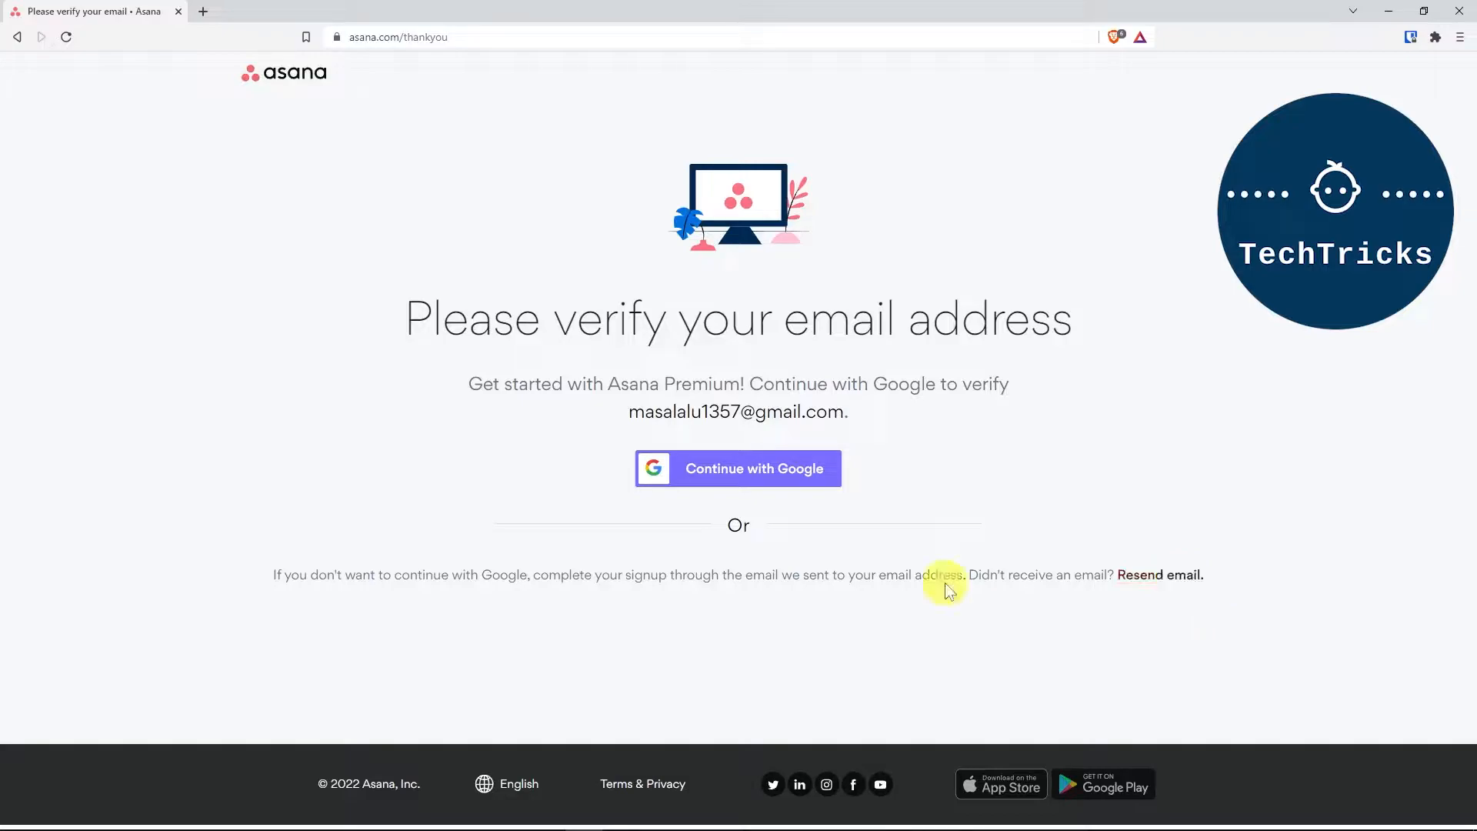
- Verify the signup e-mail address with its matching Google account and submit the full name
{"action": "left_click", "coordinate": [749, 481]}
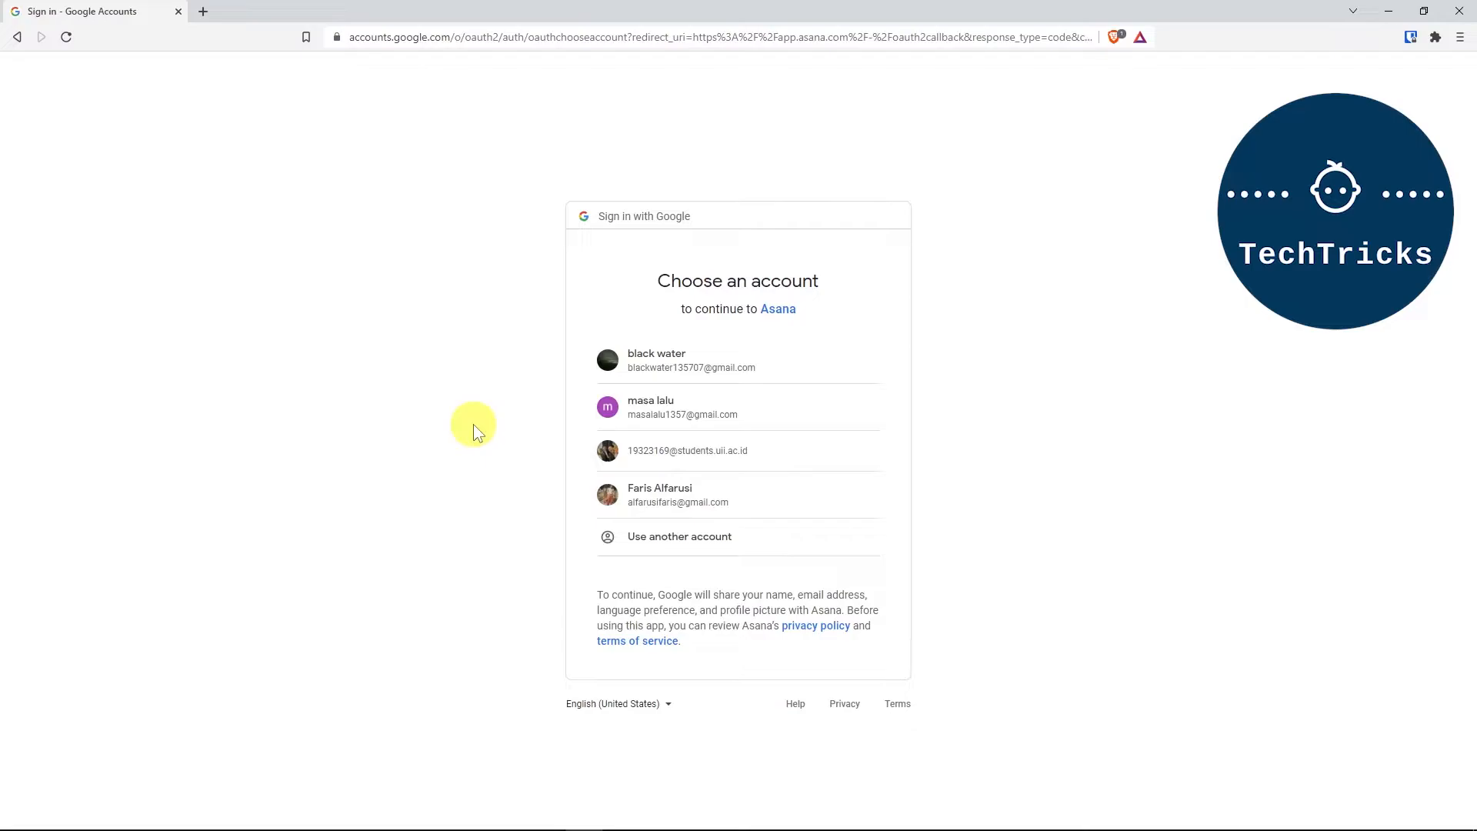
{"action": "left_click", "coordinate": [660, 423]}
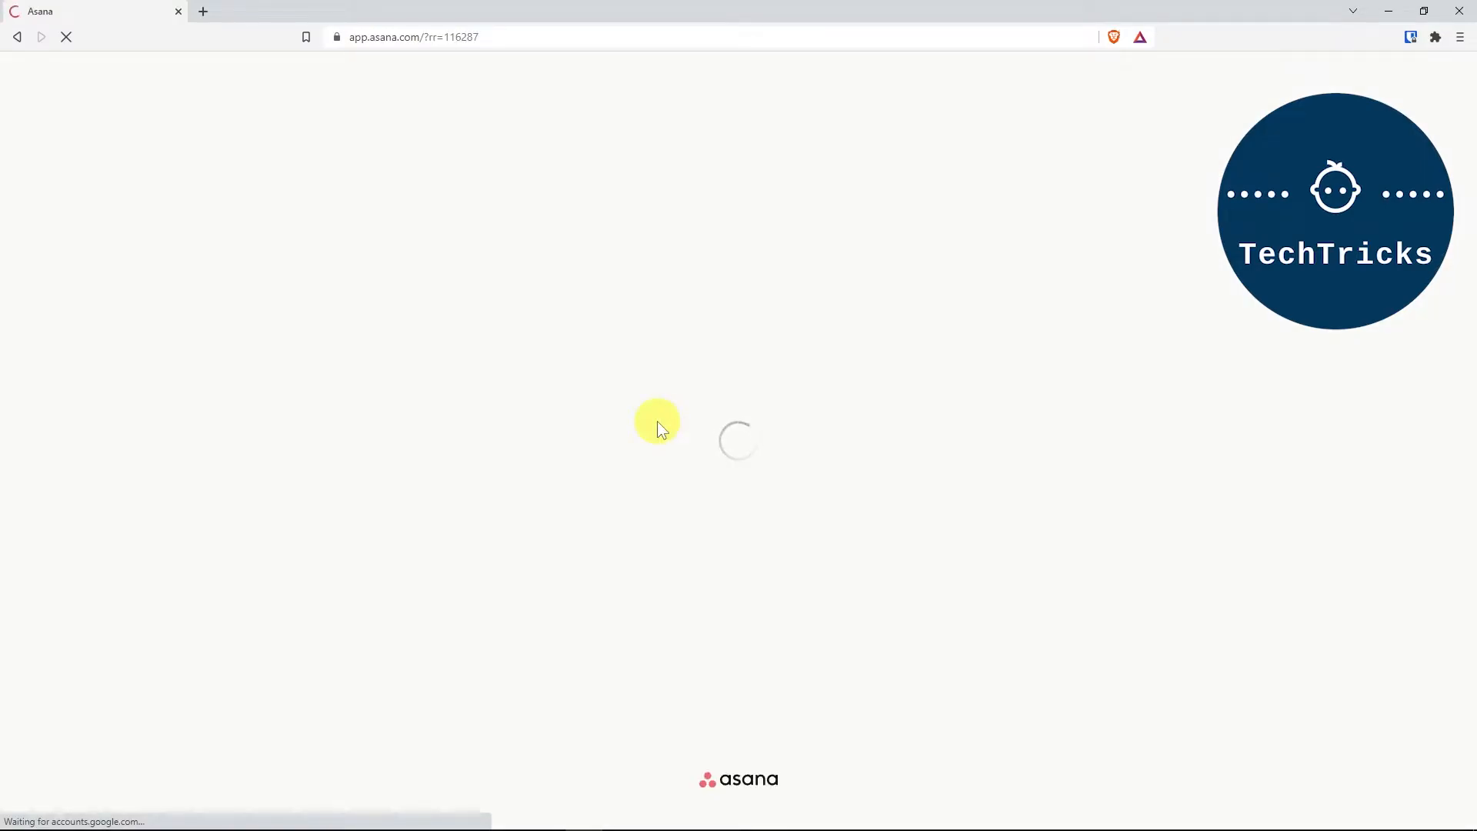
{"action": "type", "text": "Black Liquid"}
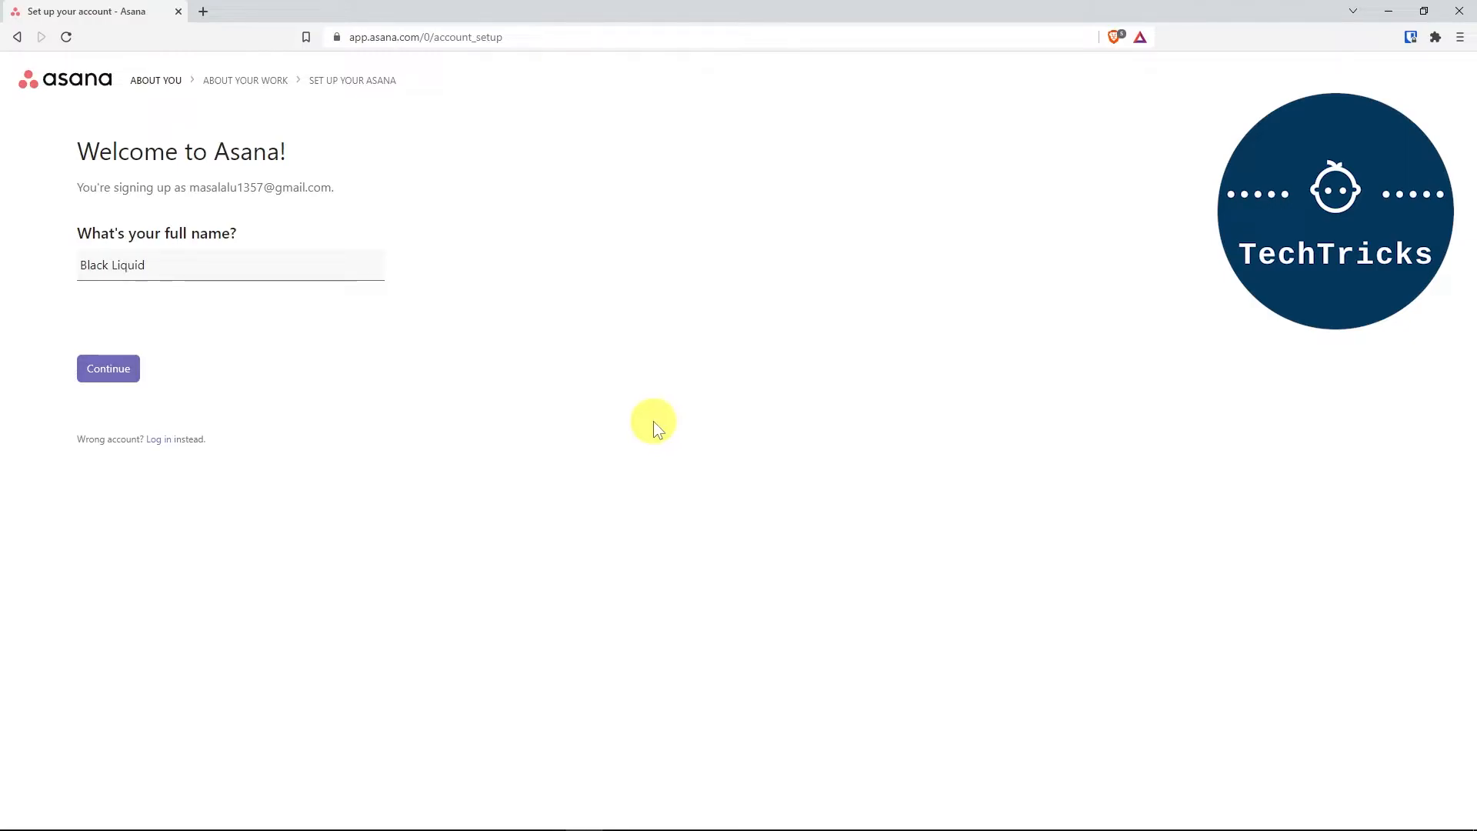
{"action": "left_click", "coordinate": [108, 368]}
- Choose IT as the kind of work and answer the main purpose question with "I'm not sure yet"
{"action": "left_click", "coordinate": [211, 261]}
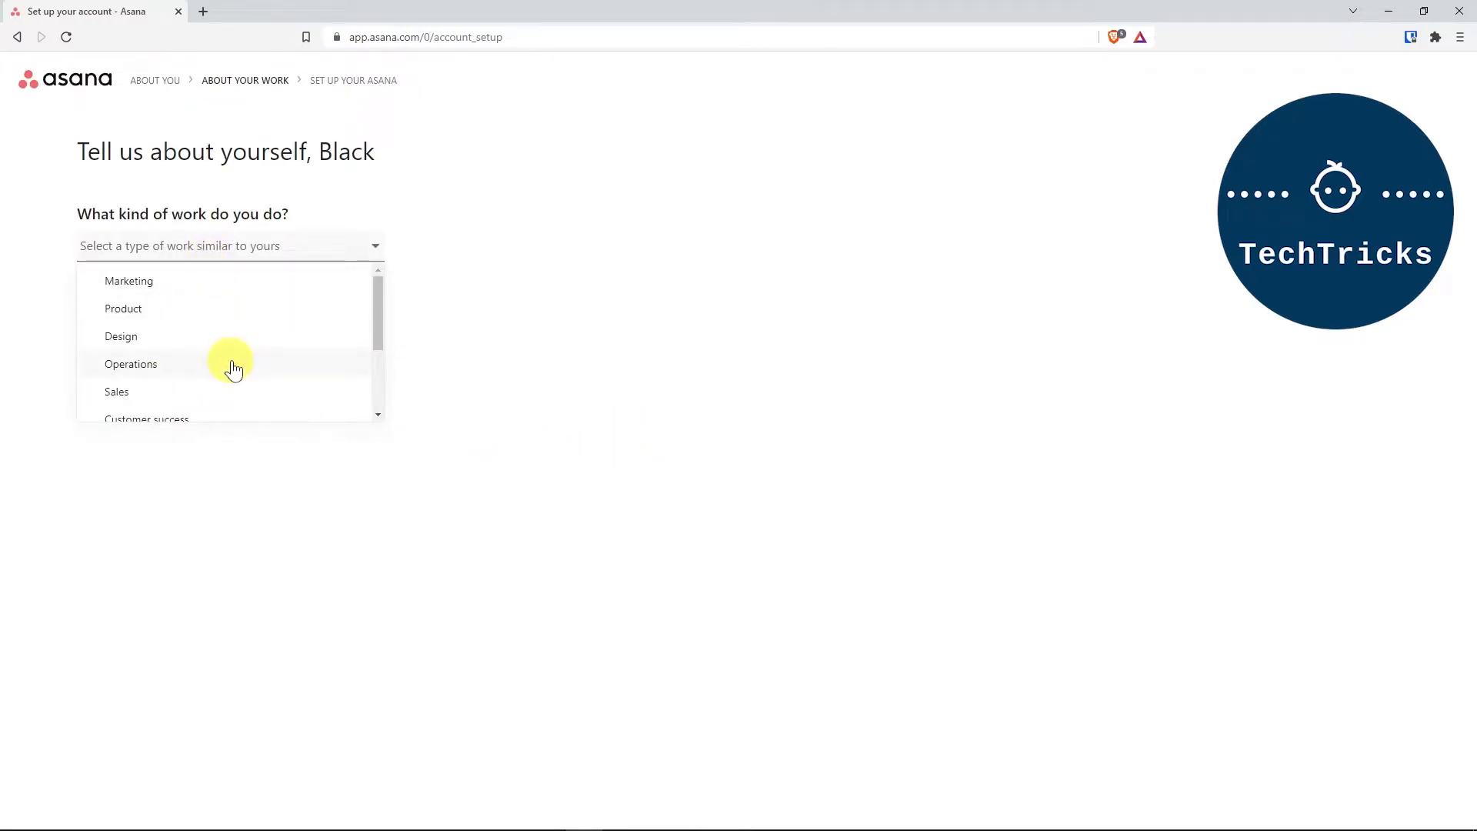
{"action": "scroll", "coordinate": [233, 369], "scroll_direction": "down", "scroll_amount": 3}
{"action": "left_click", "coordinate": [206, 359]}
{"action": "left_click", "coordinate": [116, 321]}
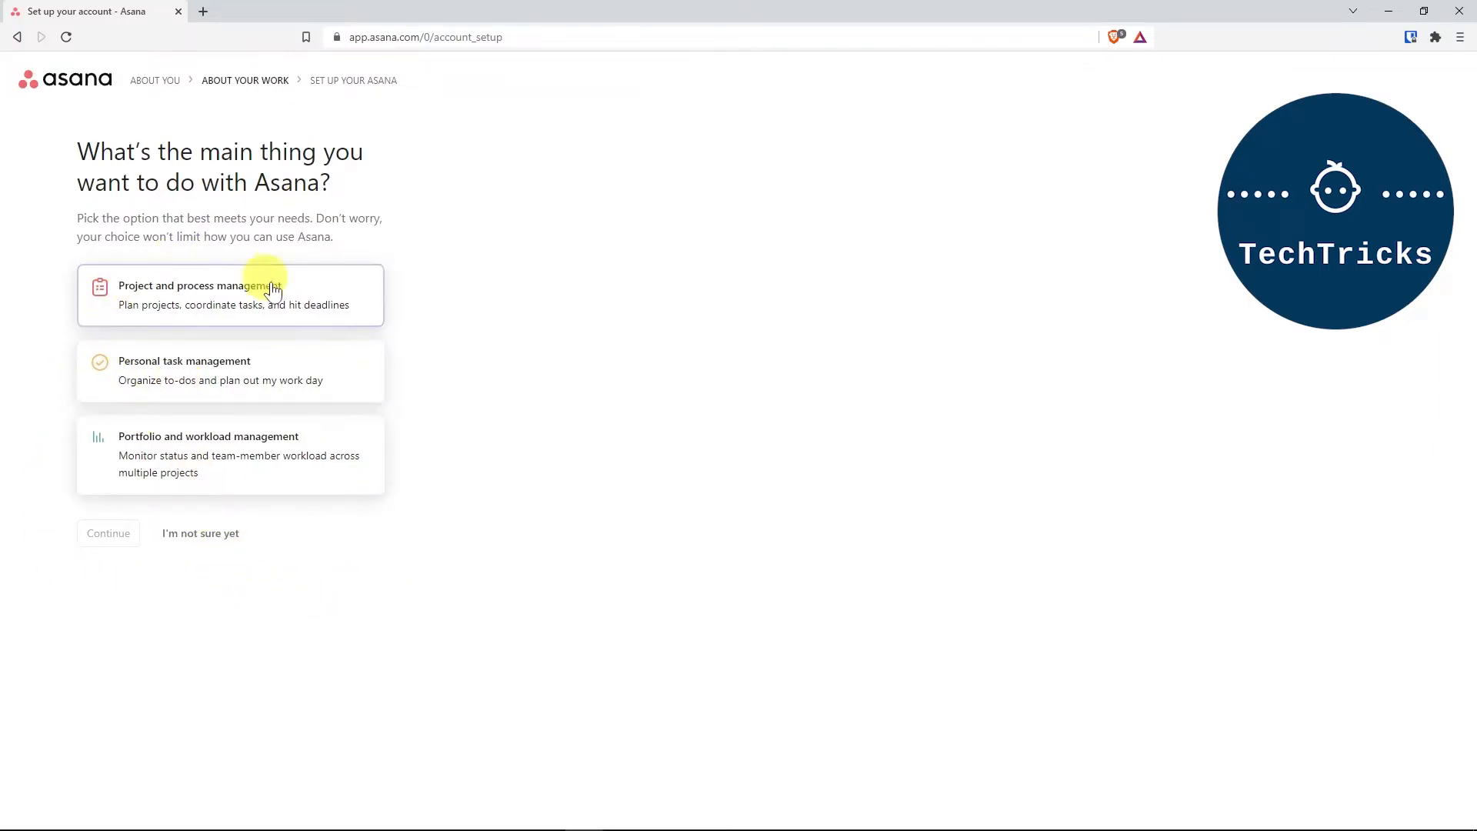
{"action": "left_click", "coordinate": [218, 547]}
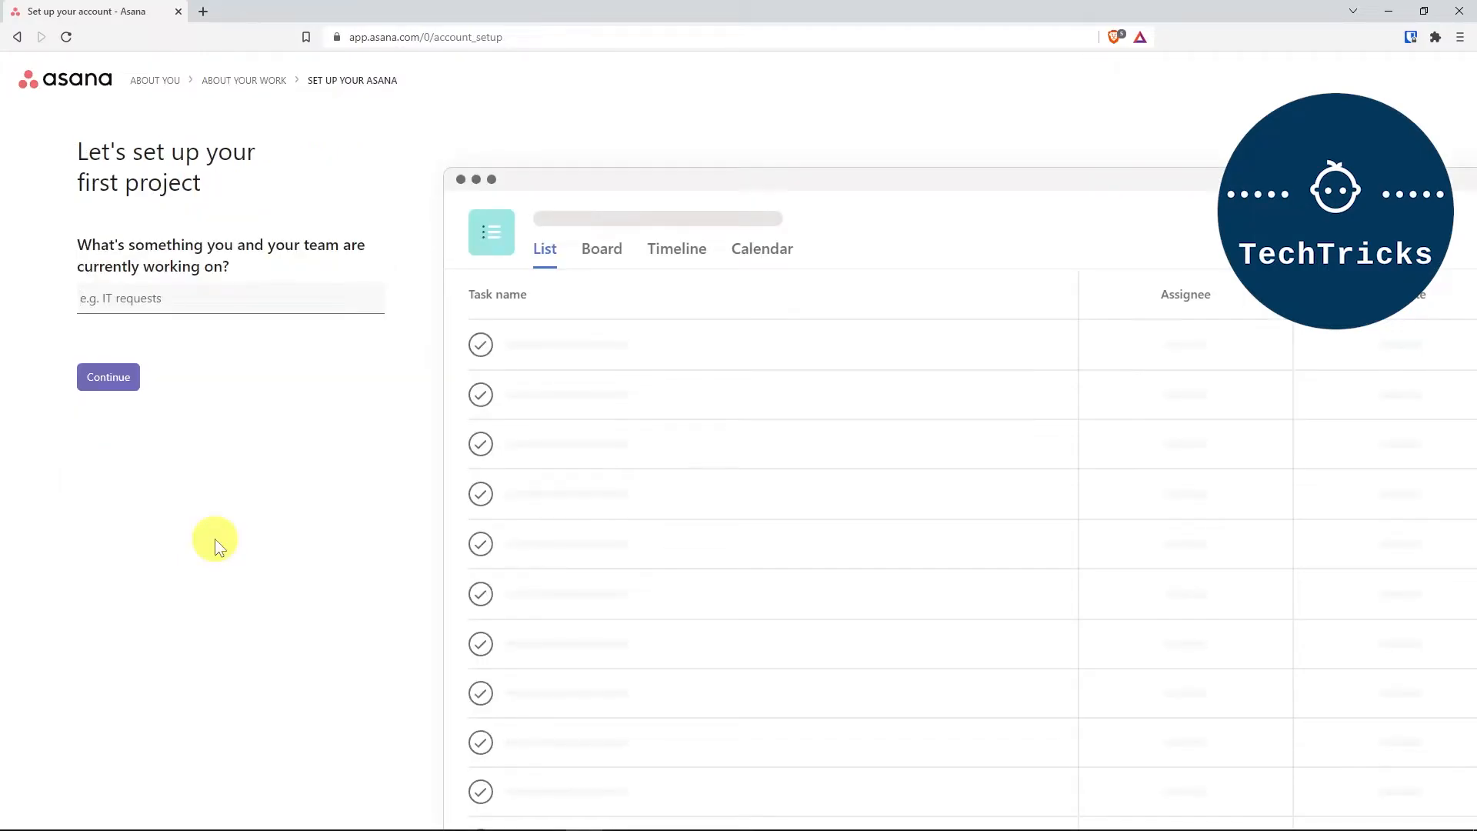
- Name the first project CRM and add the task "[EPIC-BE] Create endpoints for customer auth"
{"action": "type", "text": "CRM"}
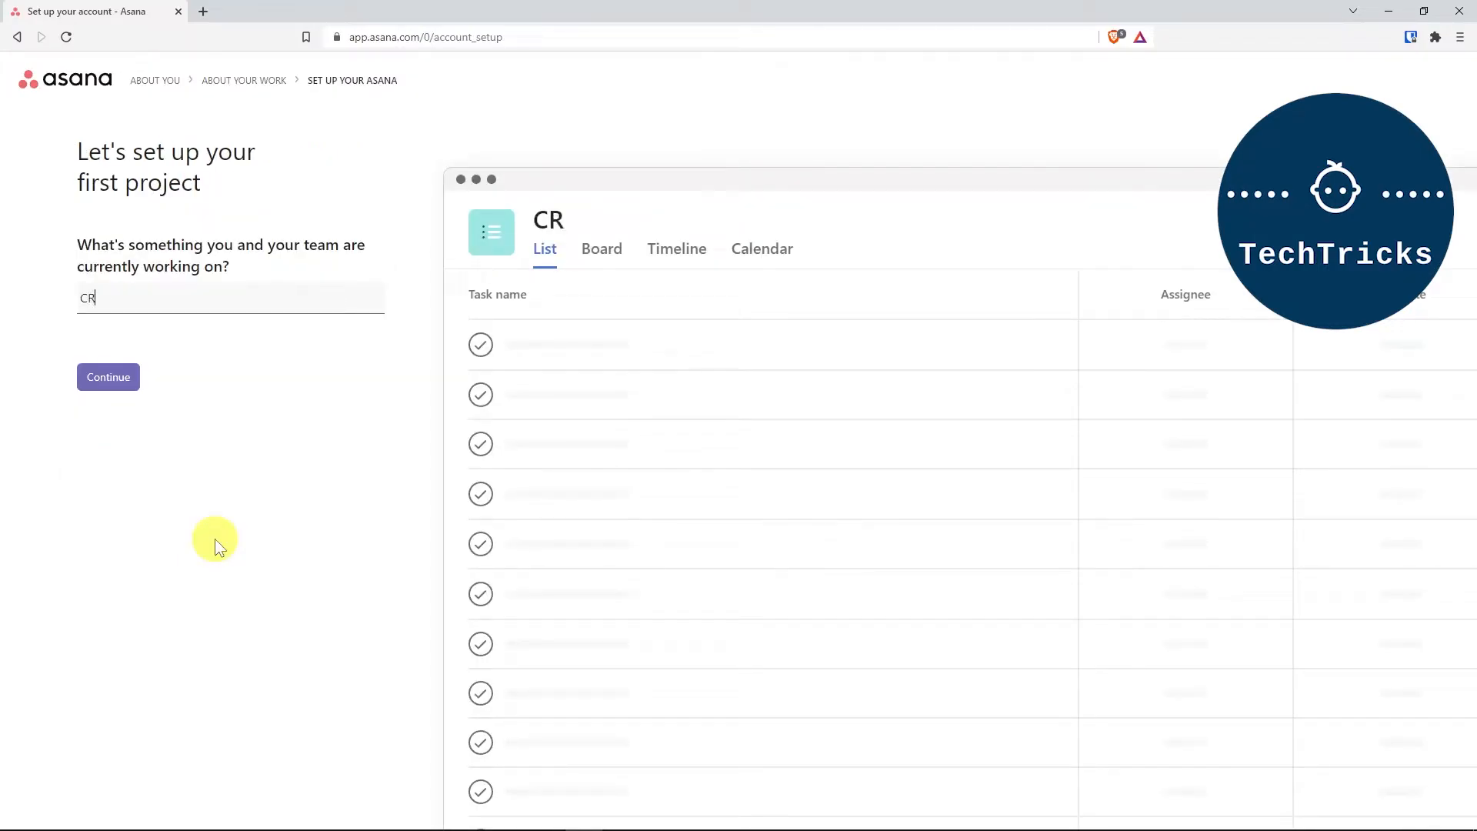
{"action": "left_click", "coordinate": [124, 378]}
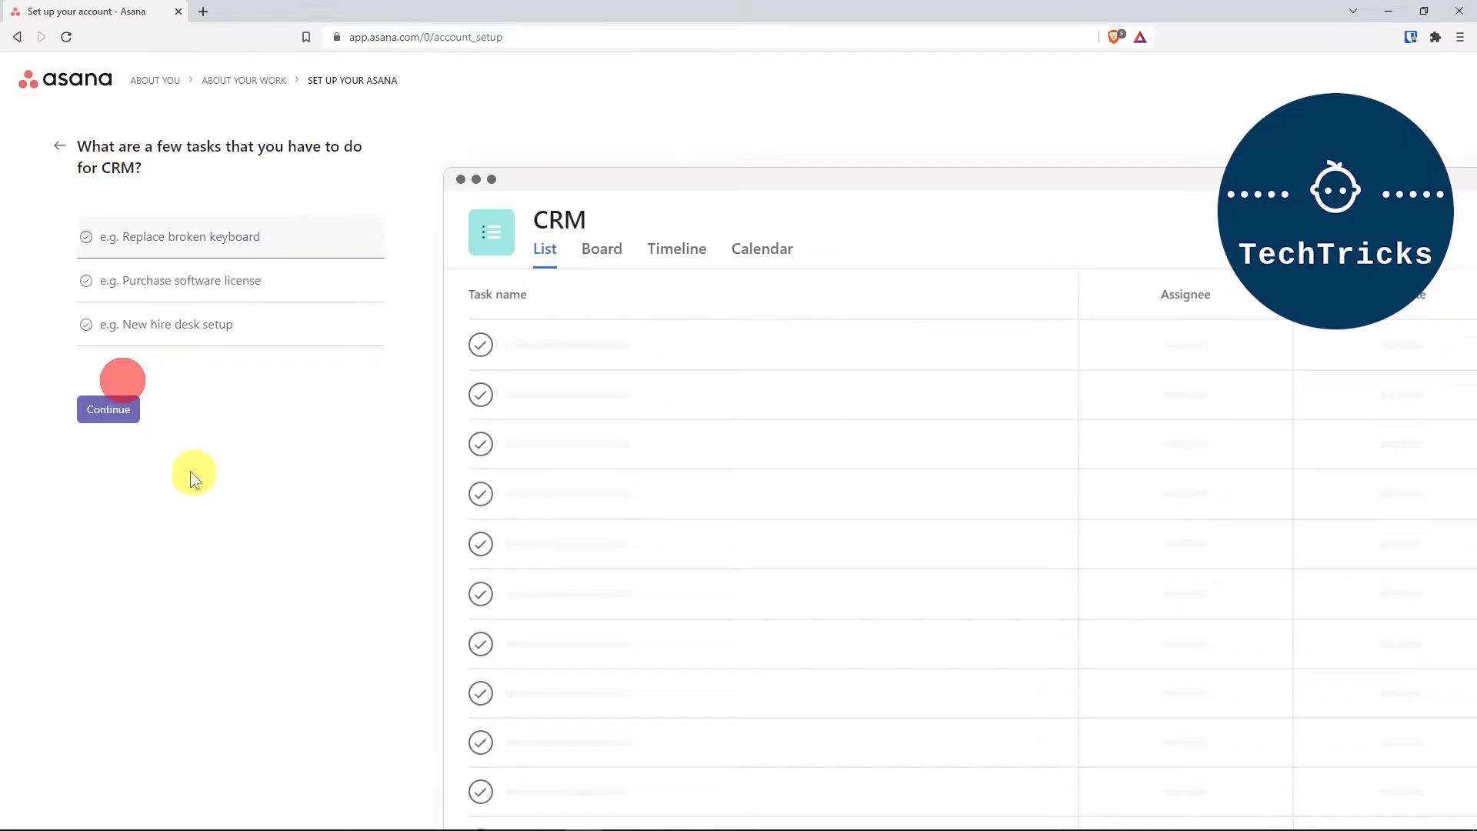
{"action": "left_click", "coordinate": [254, 222]}
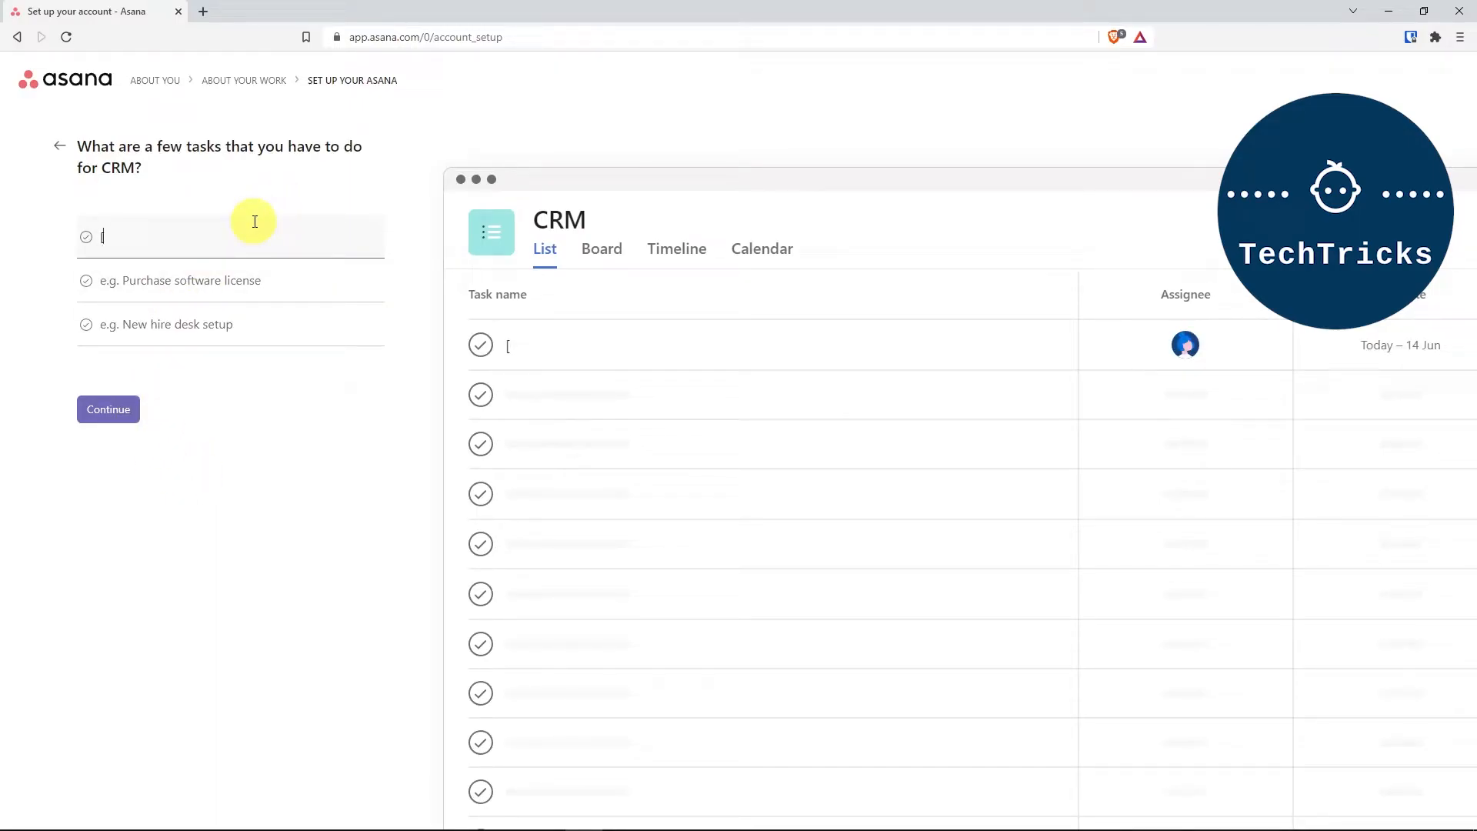
{"action": "type", "text": "[EPIC-BE] Create en"}
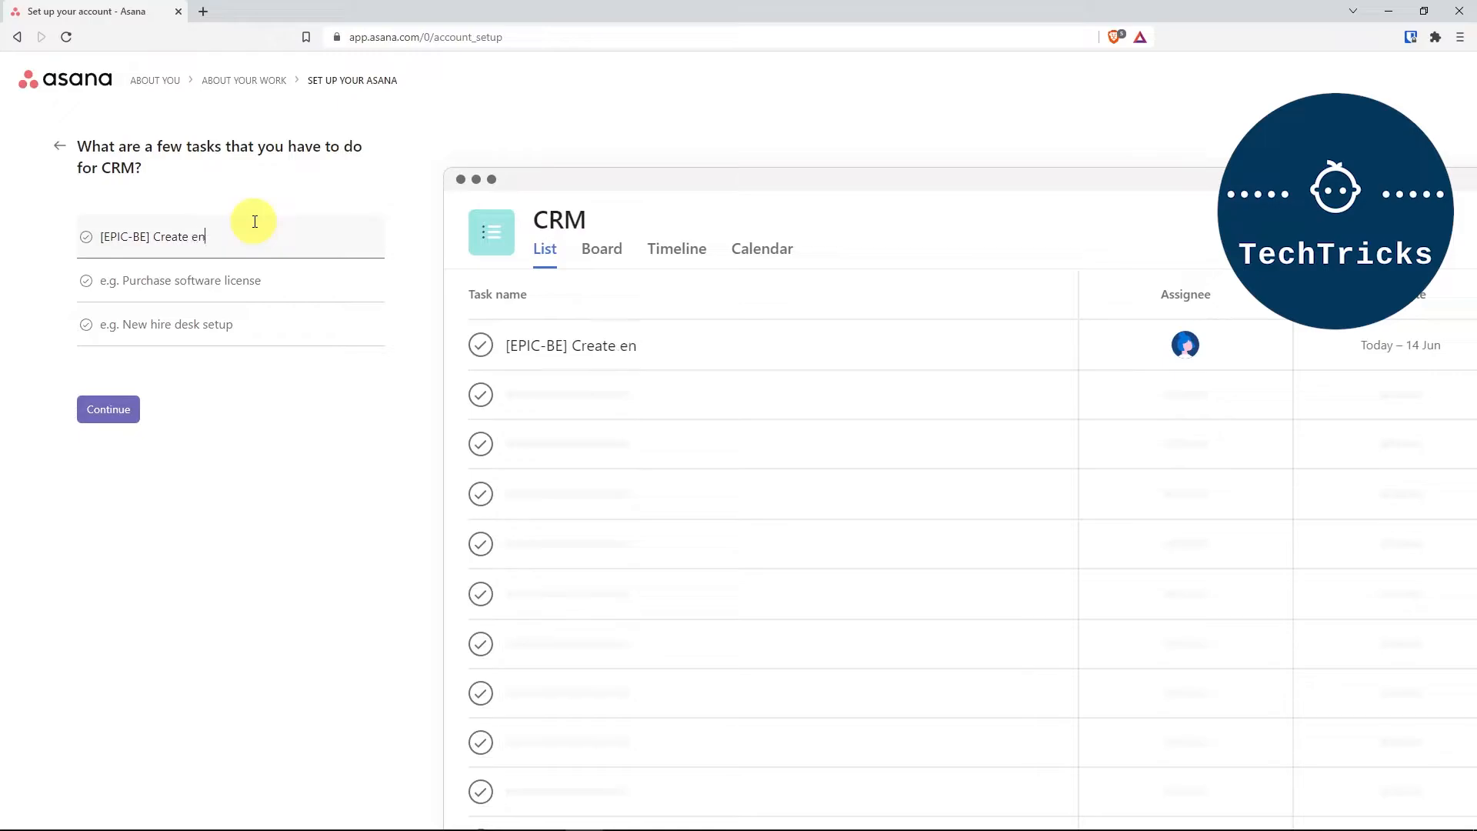
{"action": "type", "text": "dpoints for customer auth"}
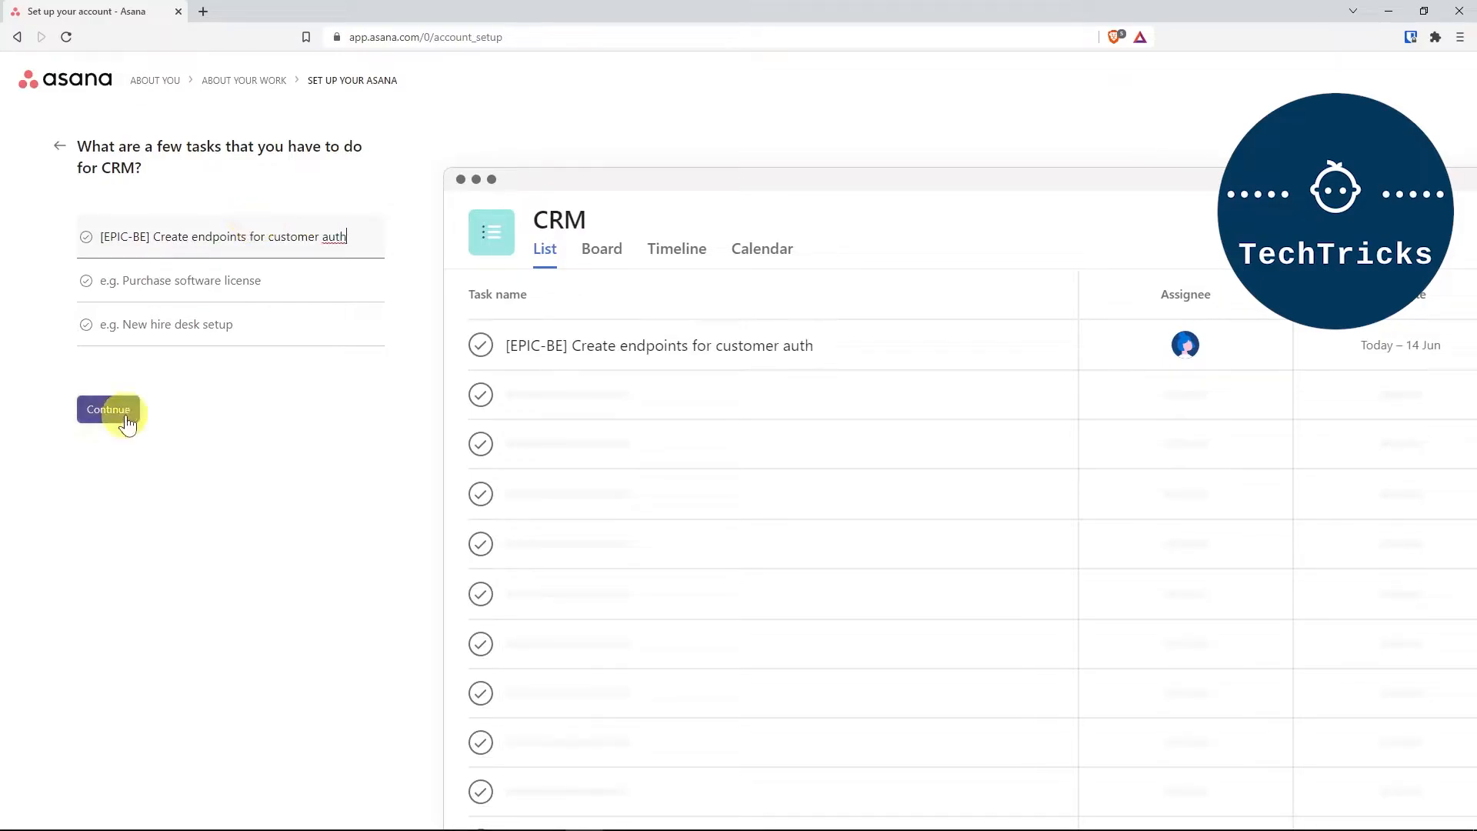
{"action": "left_click", "coordinate": [127, 423]}
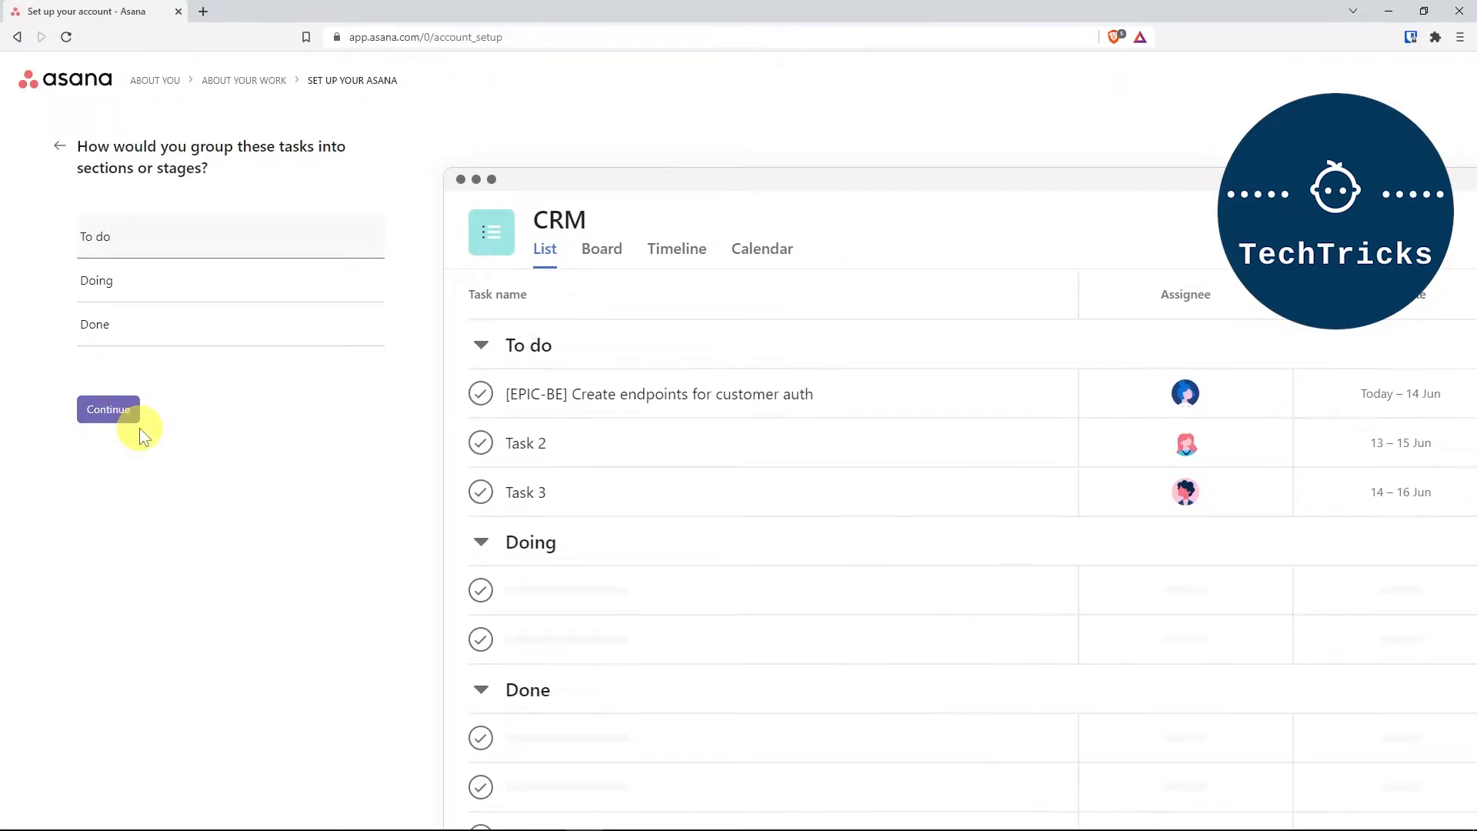
- Rename the Doing section to "In Progress" and accept the project's sections
{"action": "double_click", "coordinate": [161, 284]}
{"action": "type", "text": "In"}
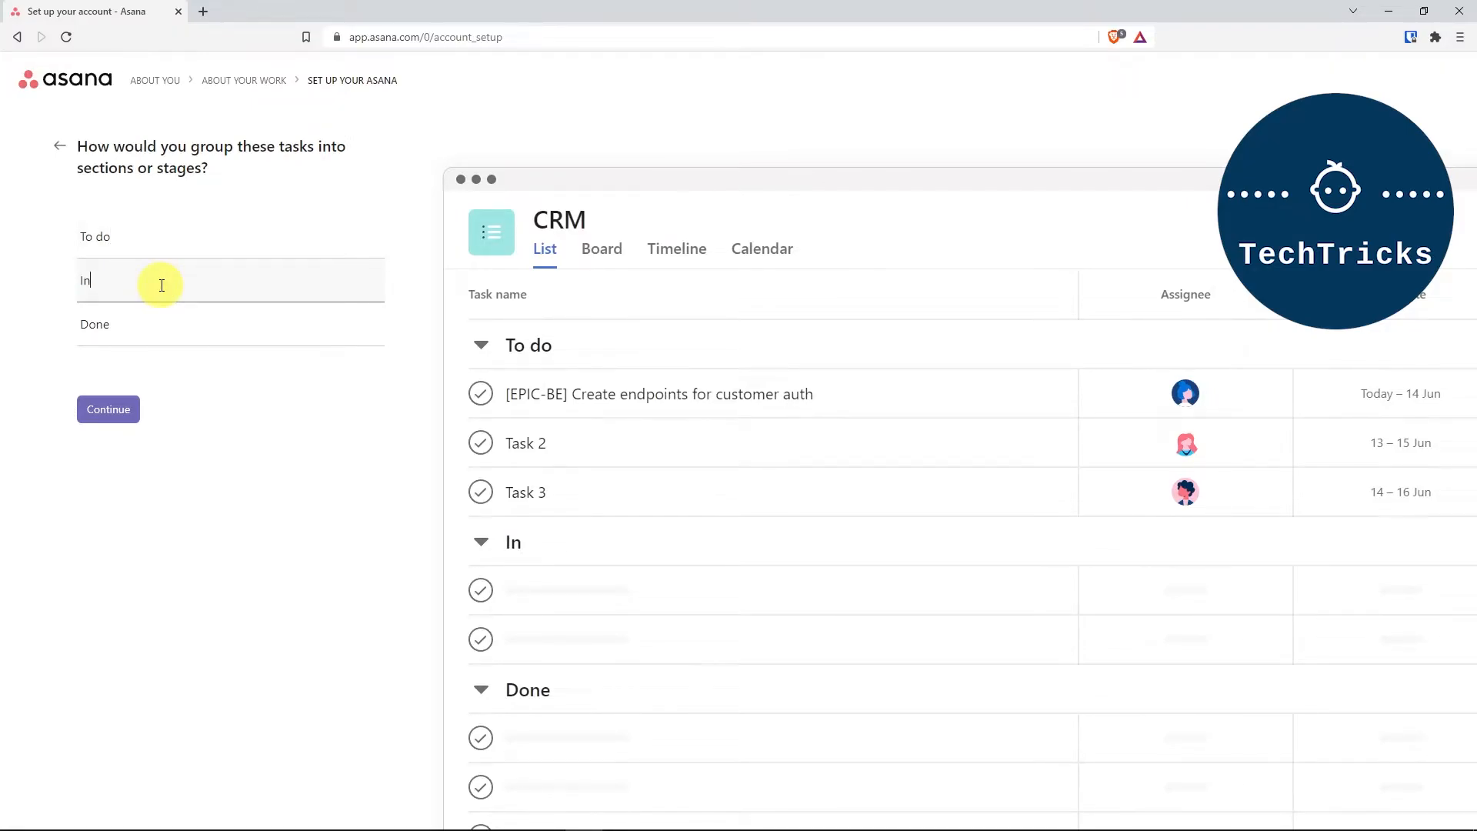
{"action": "type", "text": "Progress"}
{"action": "left_click", "coordinate": [221, 329]}
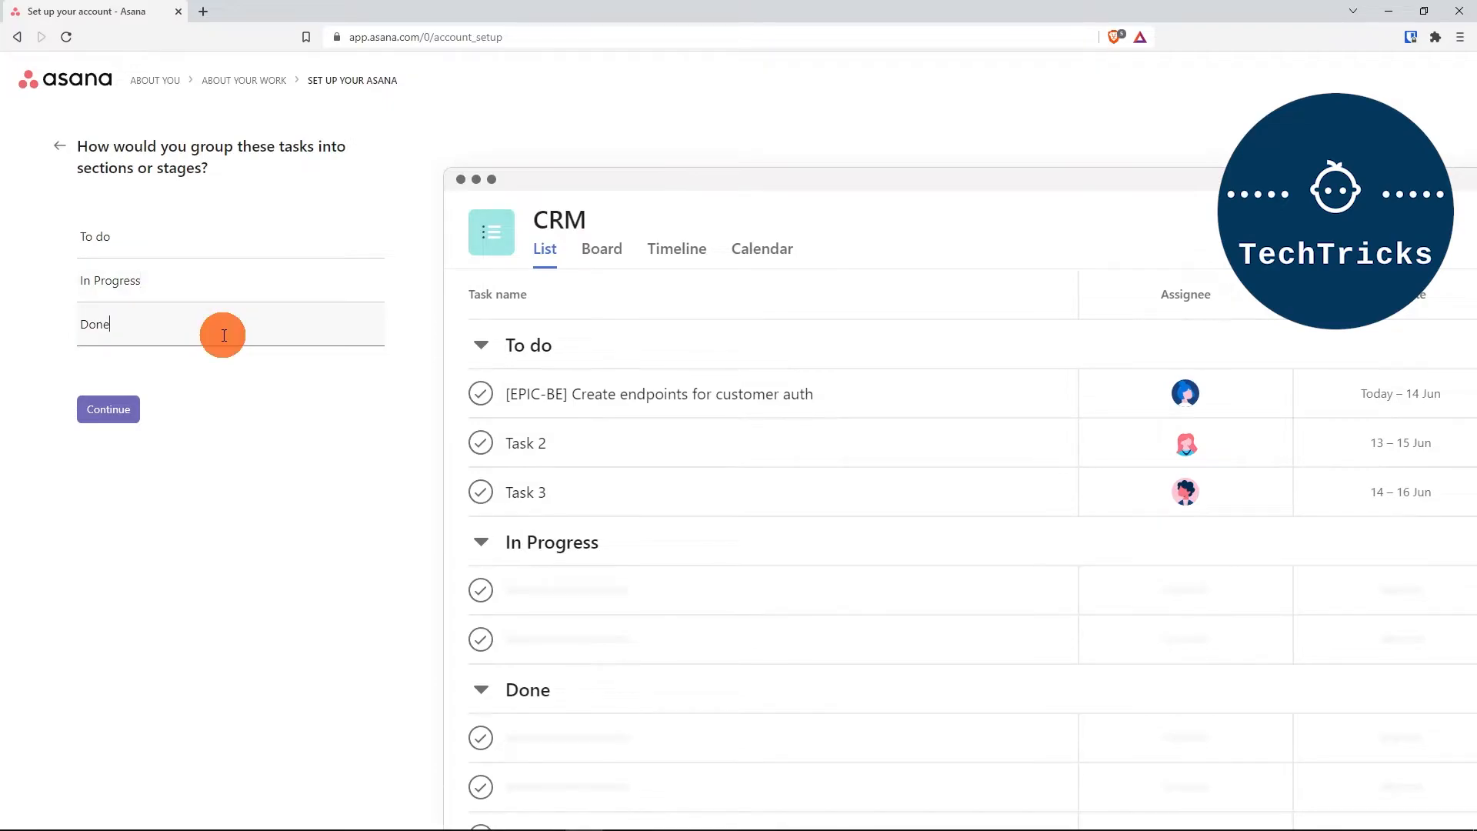
{"action": "left_click", "coordinate": [107, 414]}
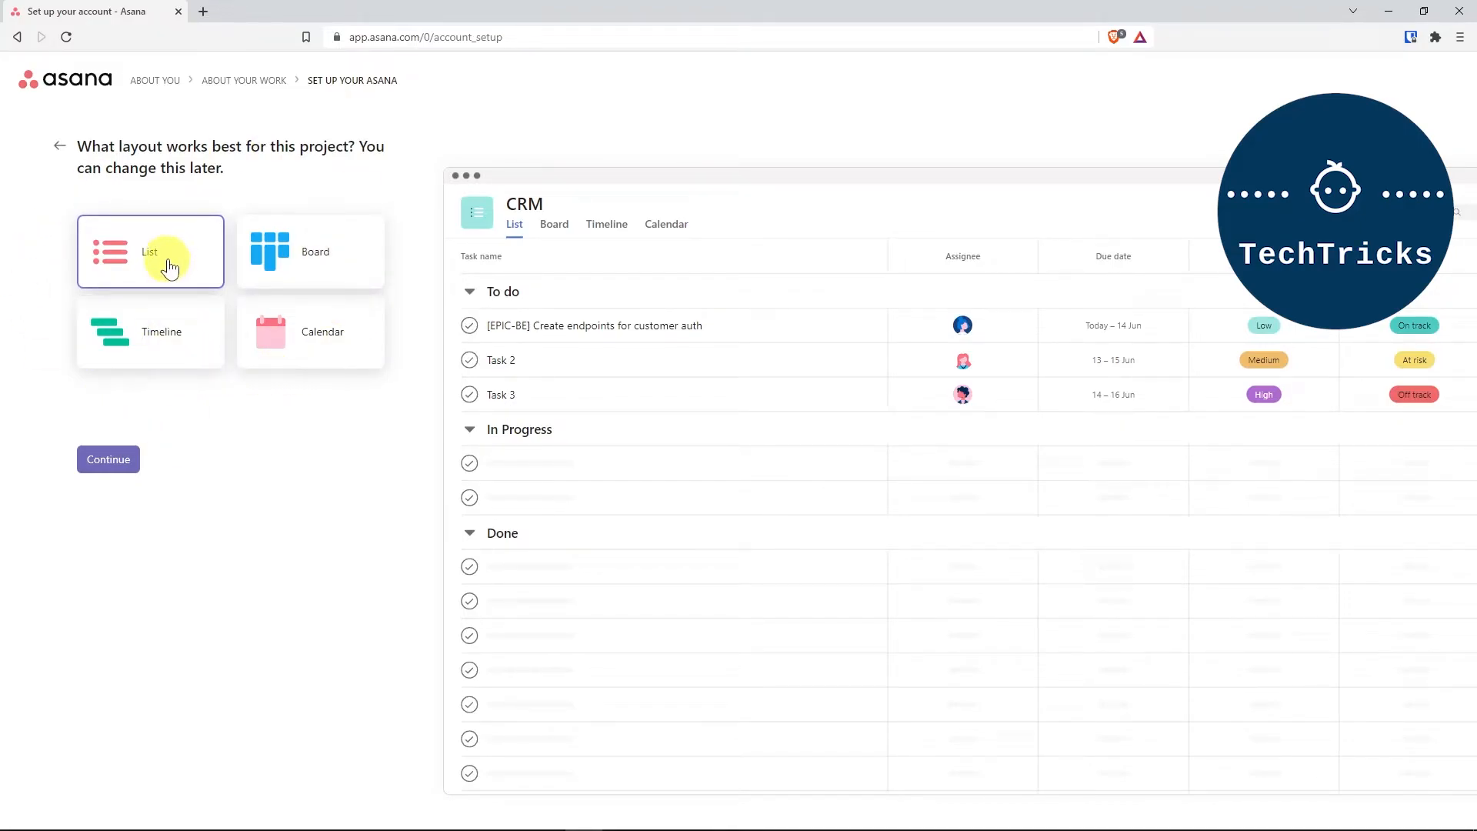
- Preview the Timeline, Board and Calendar layouts, and choose Board for the CRM project
{"action": "left_click", "coordinate": [142, 346]}
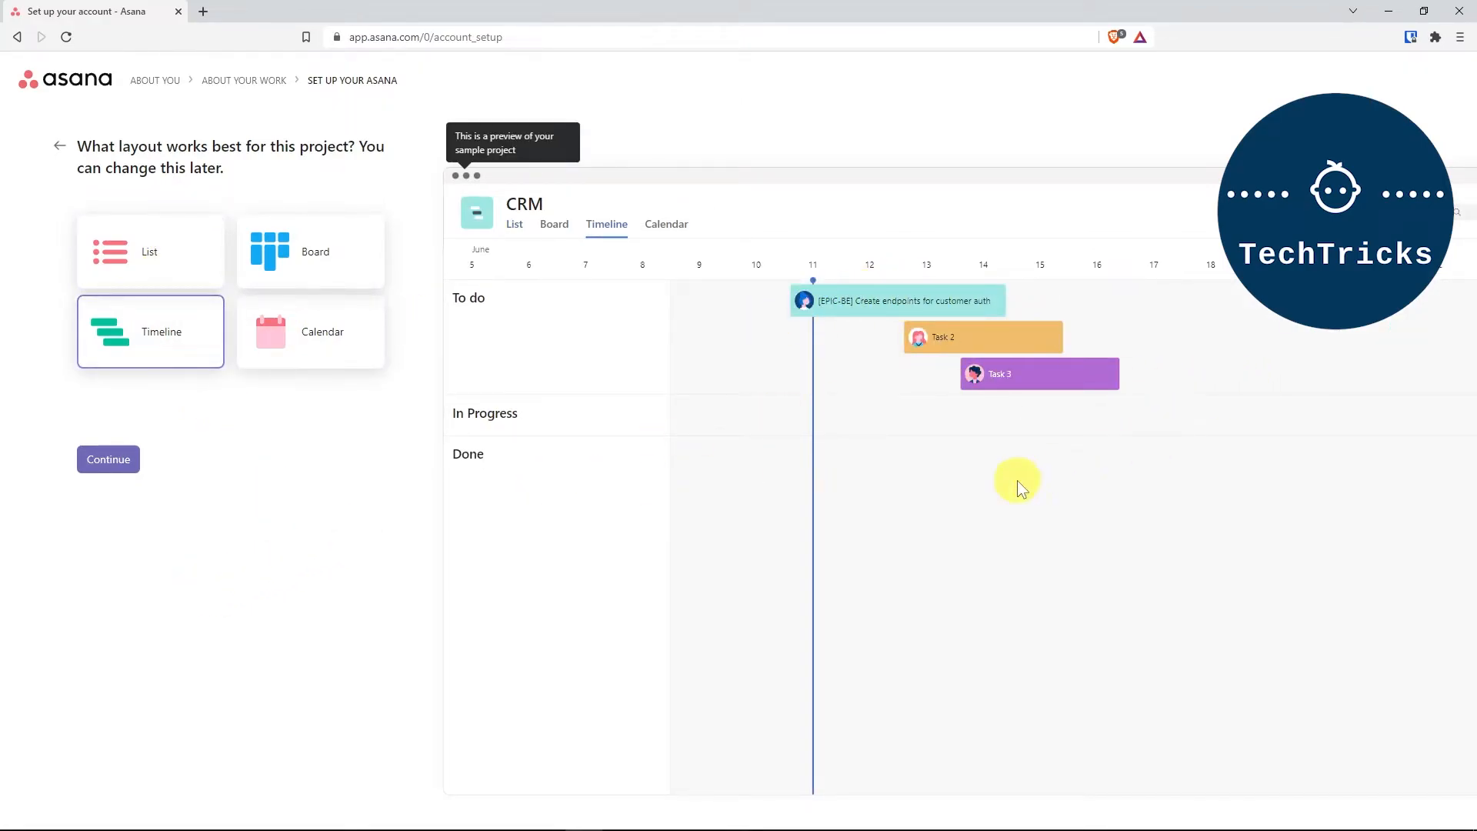
{"action": "left_click", "coordinate": [331, 230]}
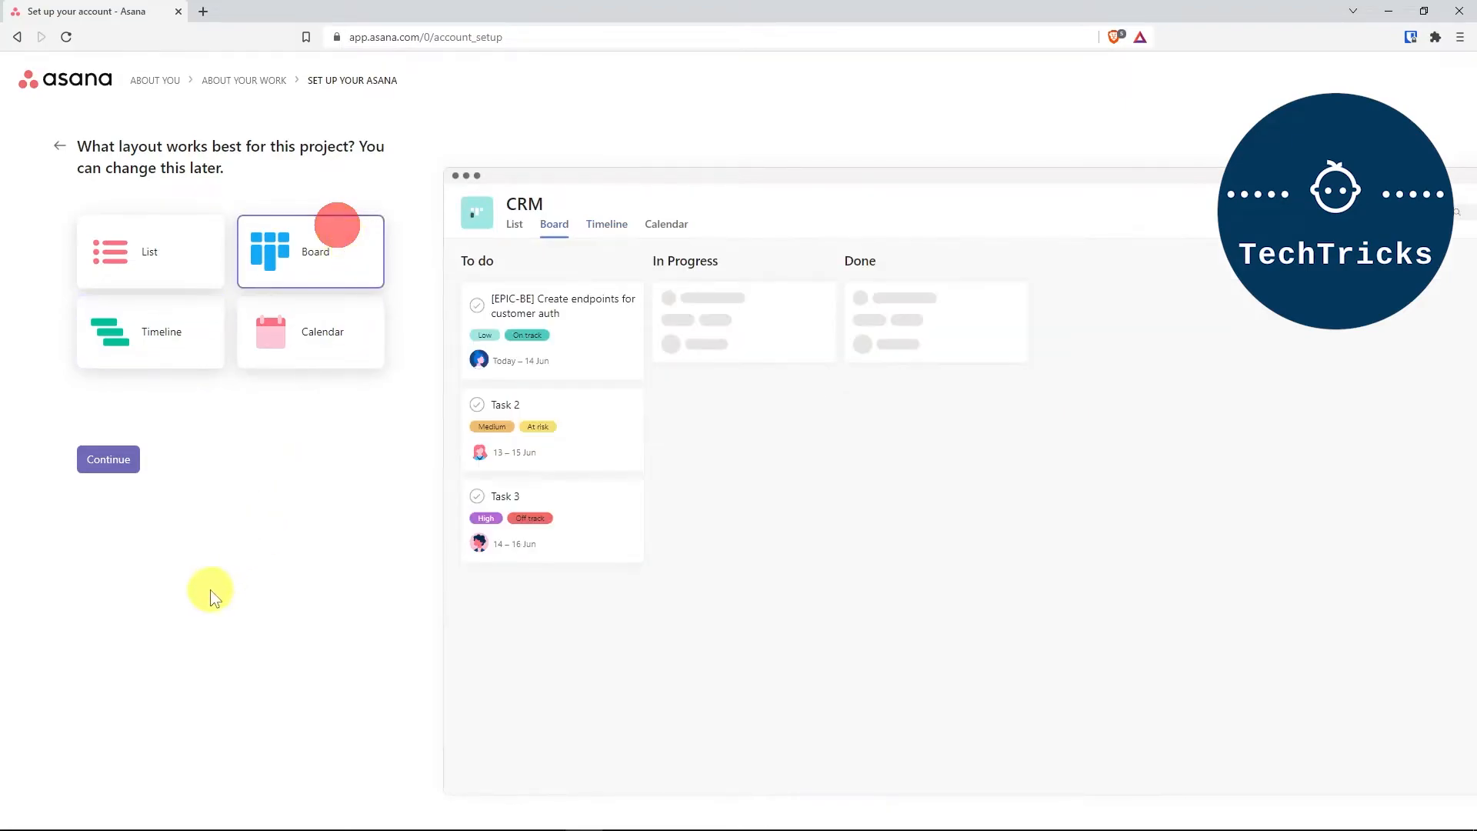
{"action": "left_click", "coordinate": [348, 341]}
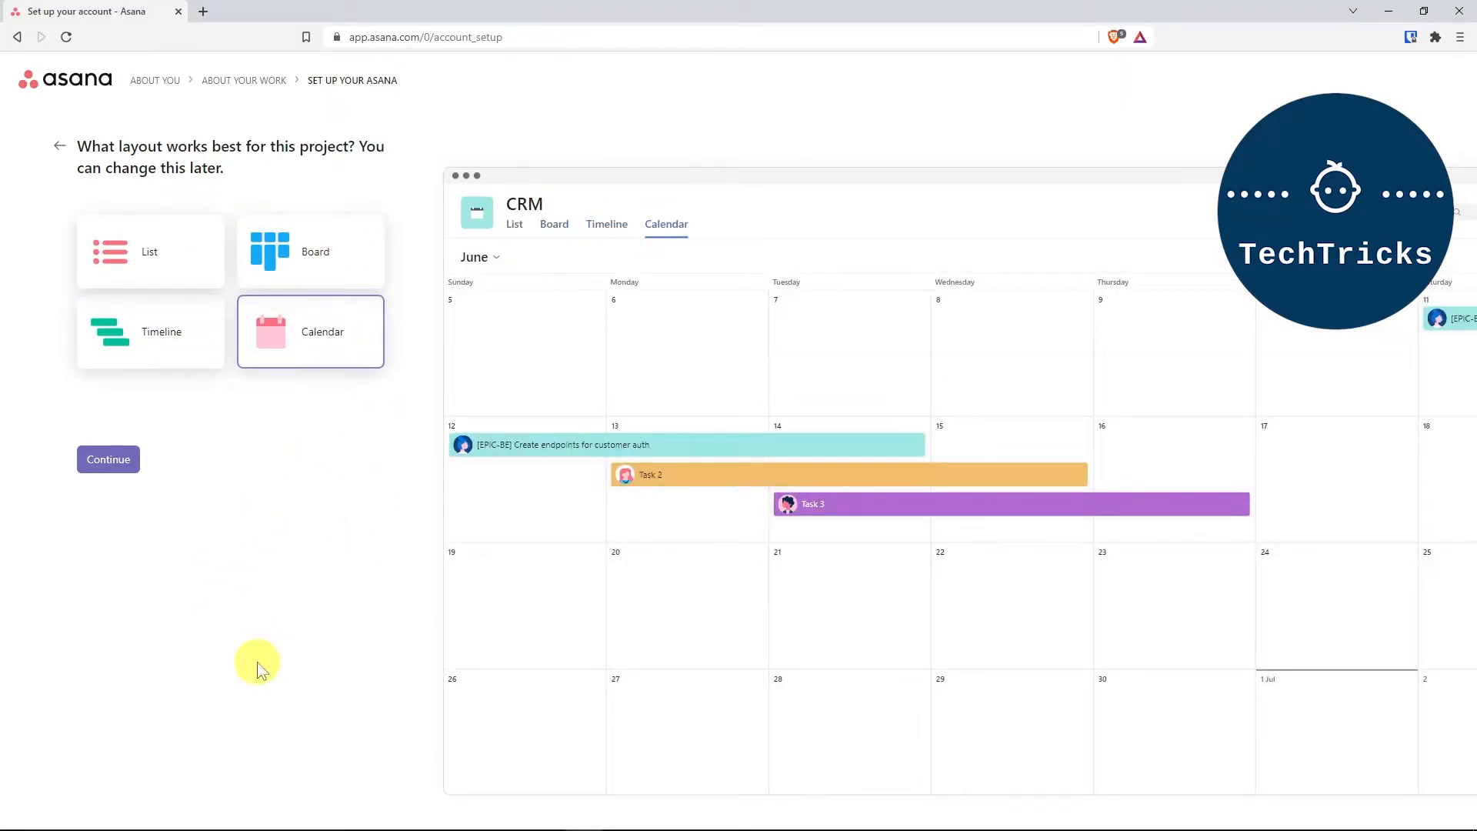
{"action": "left_click", "coordinate": [369, 245]}
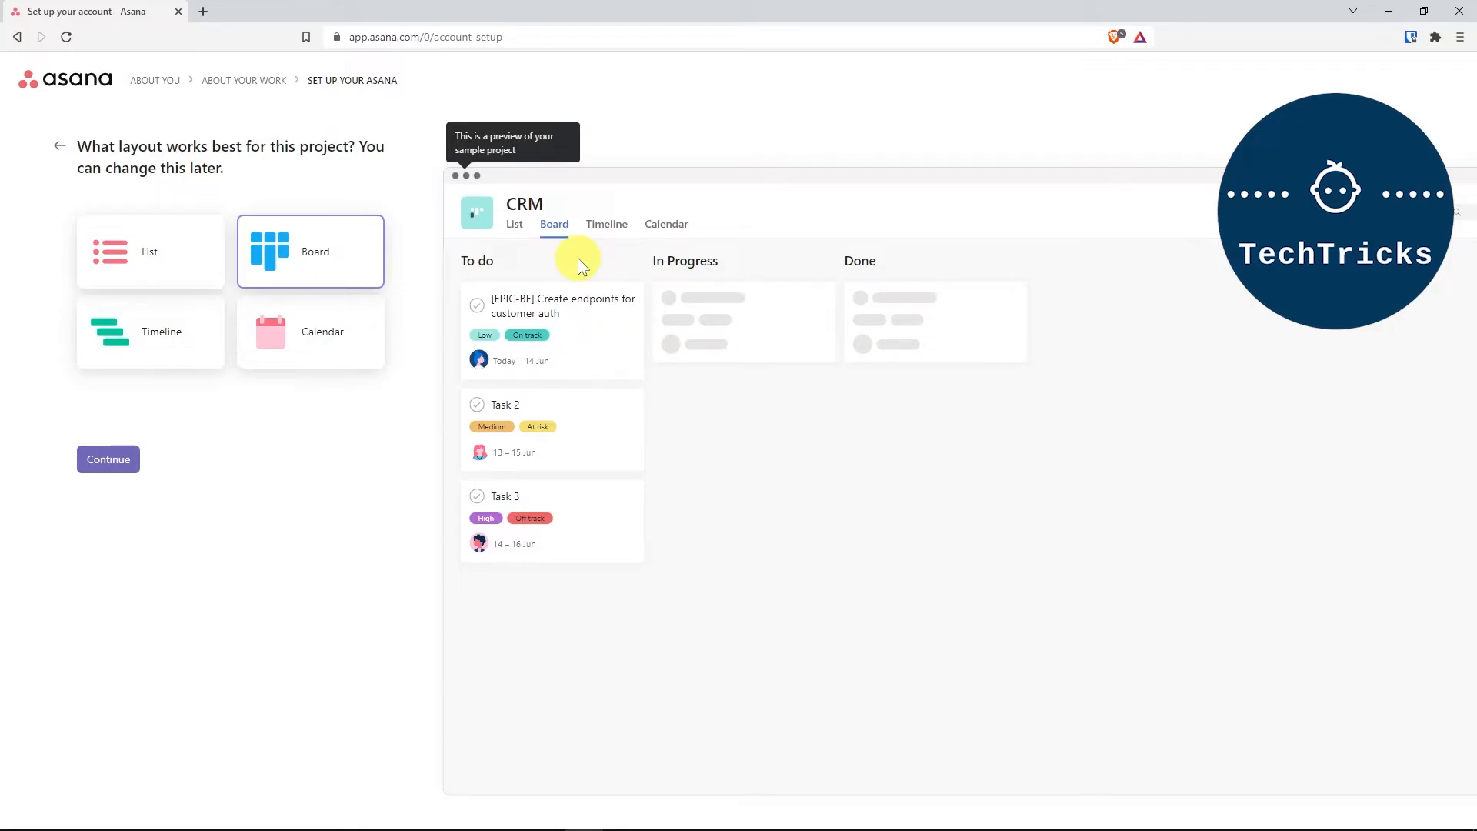
{"action": "left_click", "coordinate": [98, 470]}
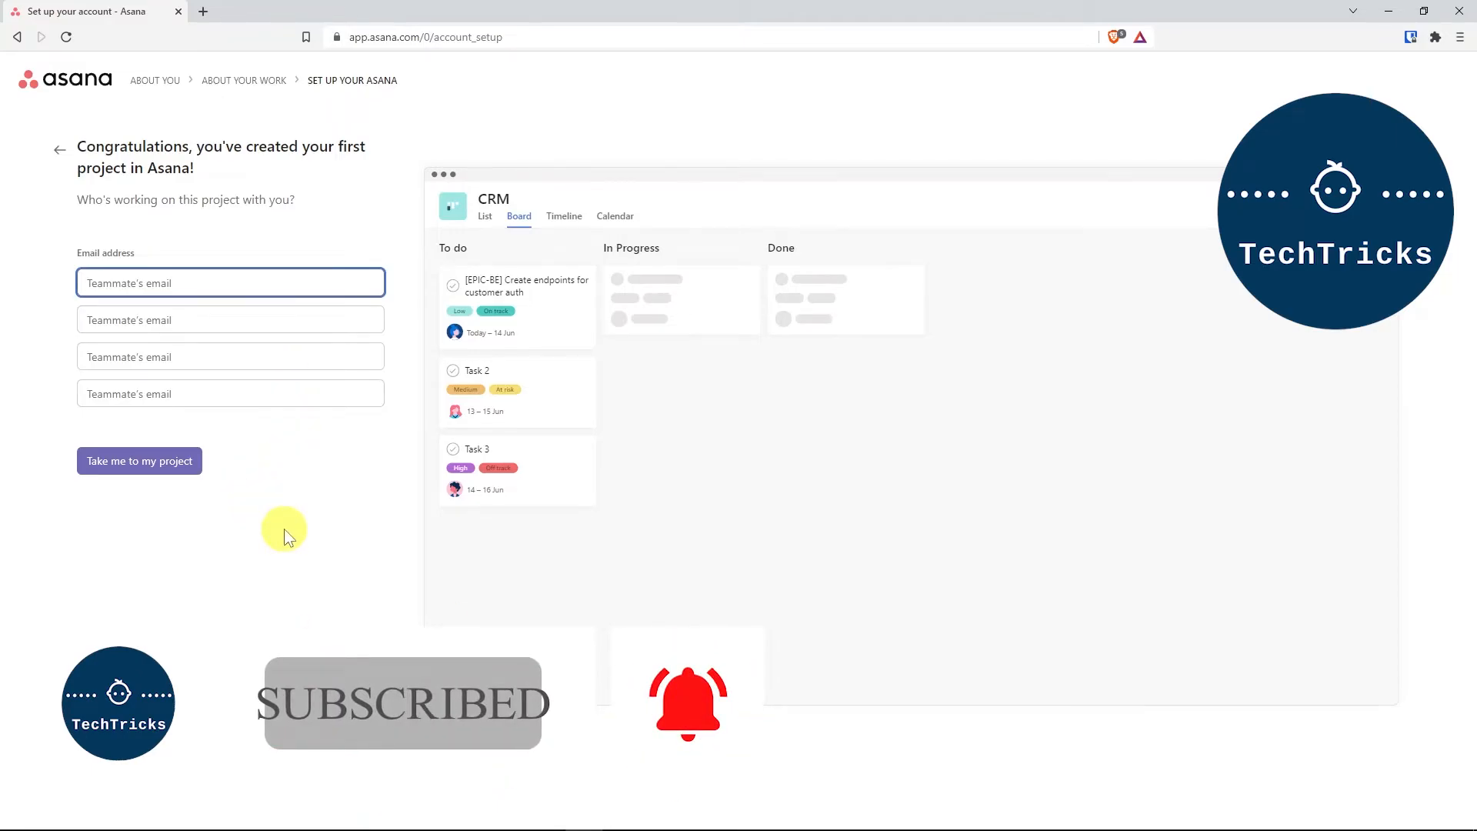
- Enter the CRM project without inviting teammates, and briefly view the starting options for a new project
{"action": "left_click", "coordinate": [155, 467]}
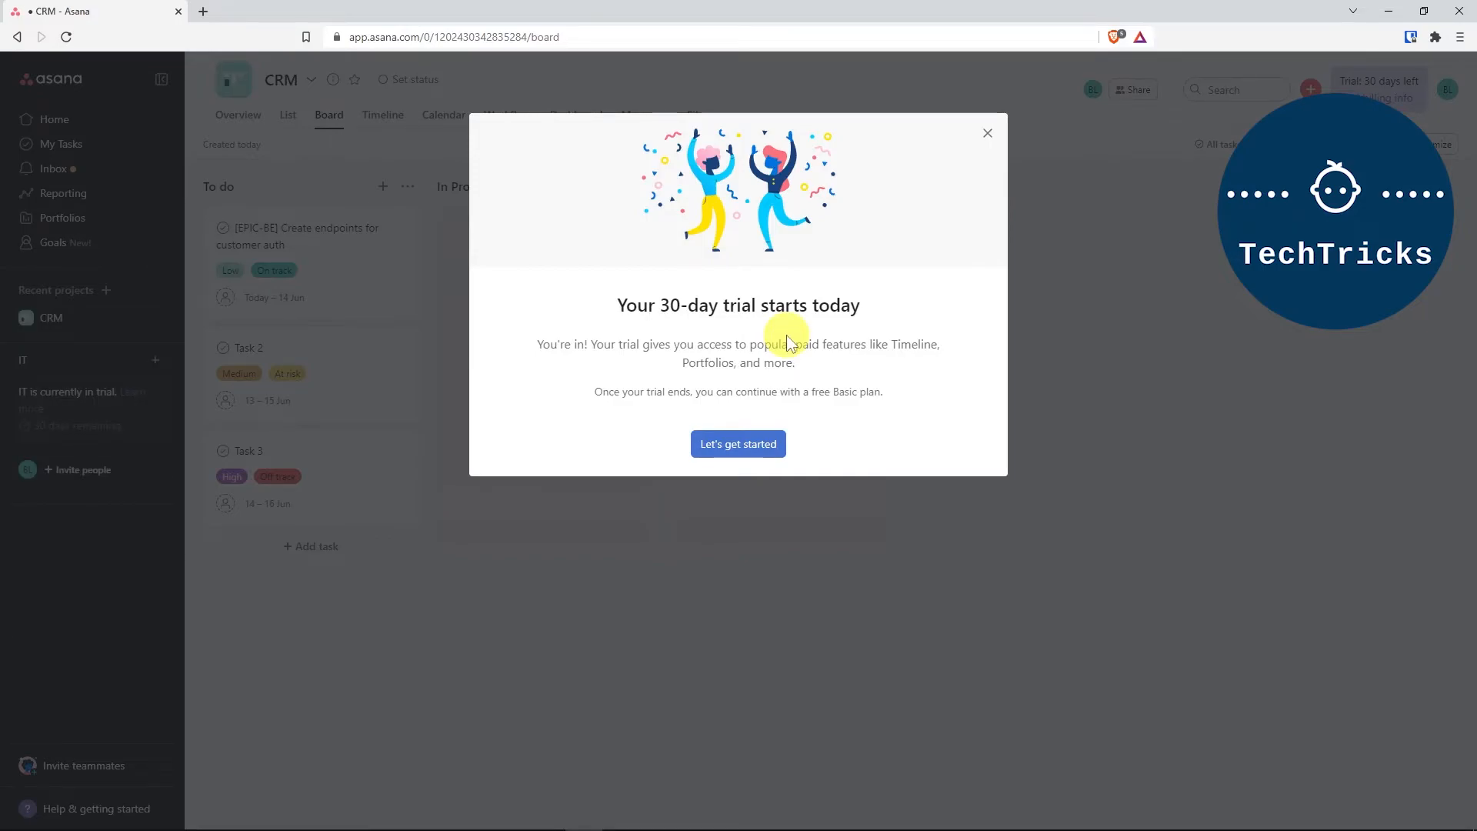
{"action": "left_click", "coordinate": [755, 450]}
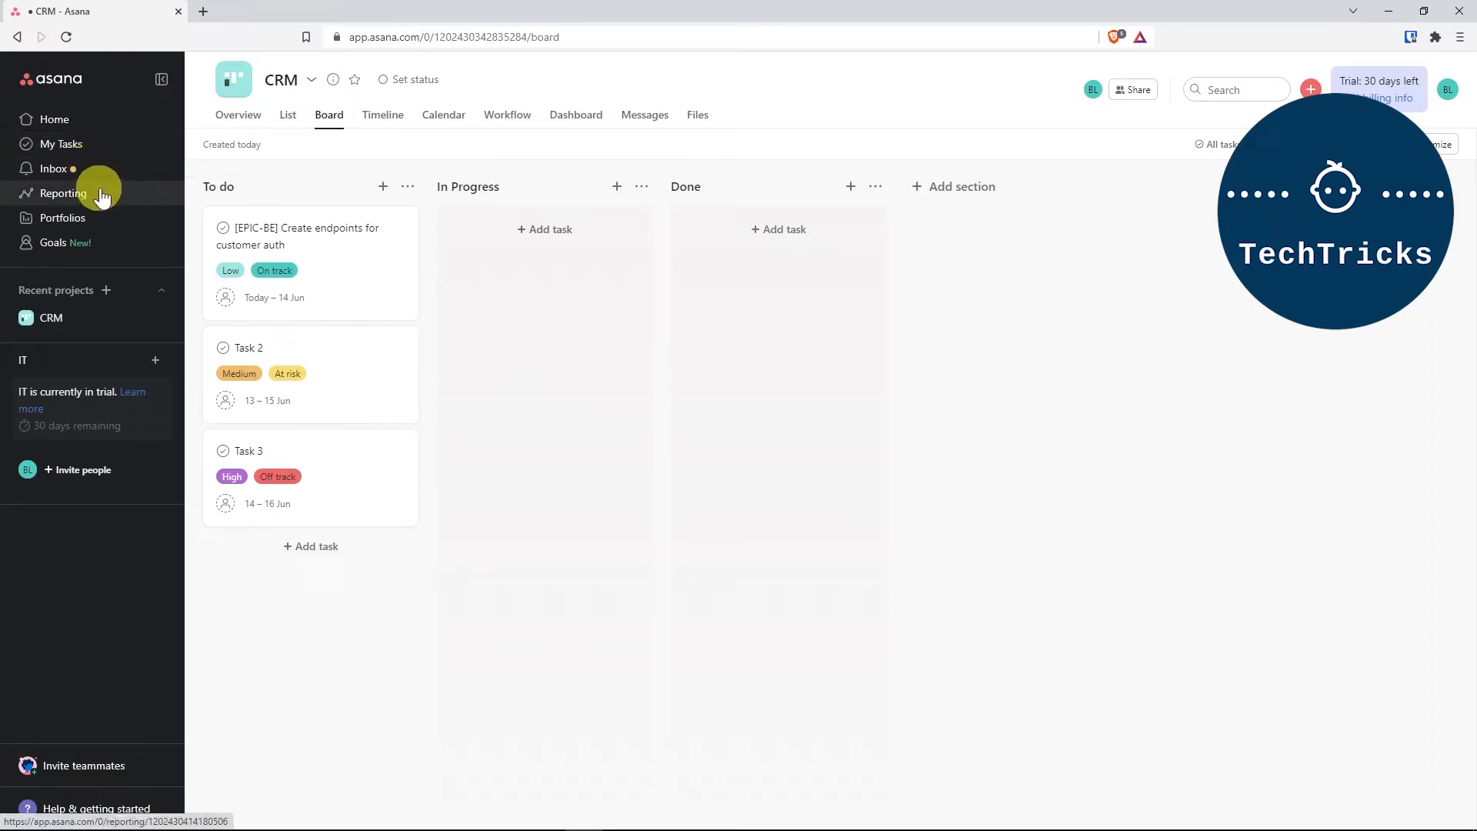
{"action": "left_click", "coordinate": [106, 291]}
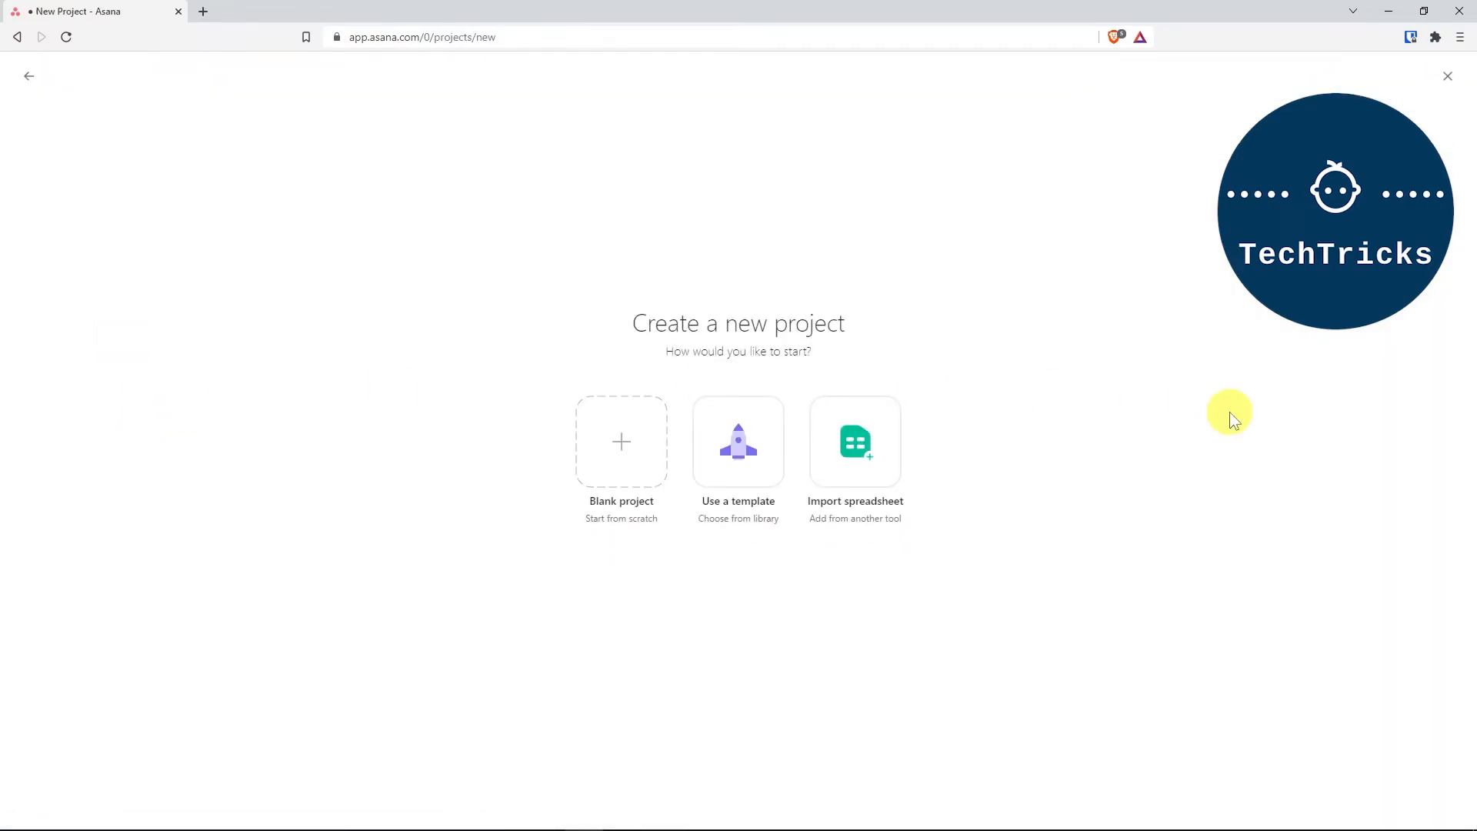
{"action": "left_click", "coordinate": [27, 75]}
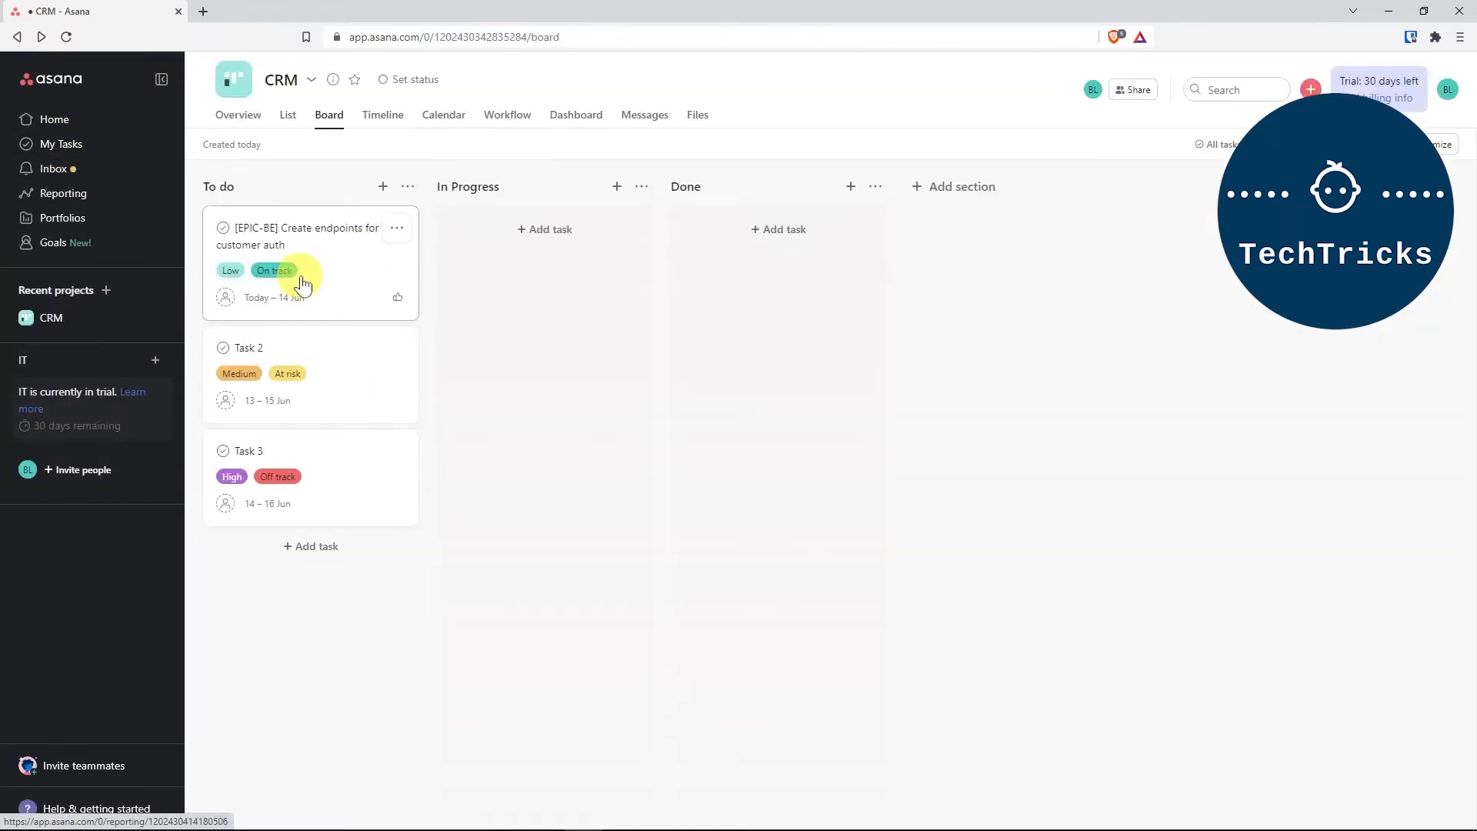
- Assign the "[EPIC-BE] Create endpoints for customer auth" task to the account owner and set its priority to High
{"action": "left_click", "coordinate": [228, 300]}
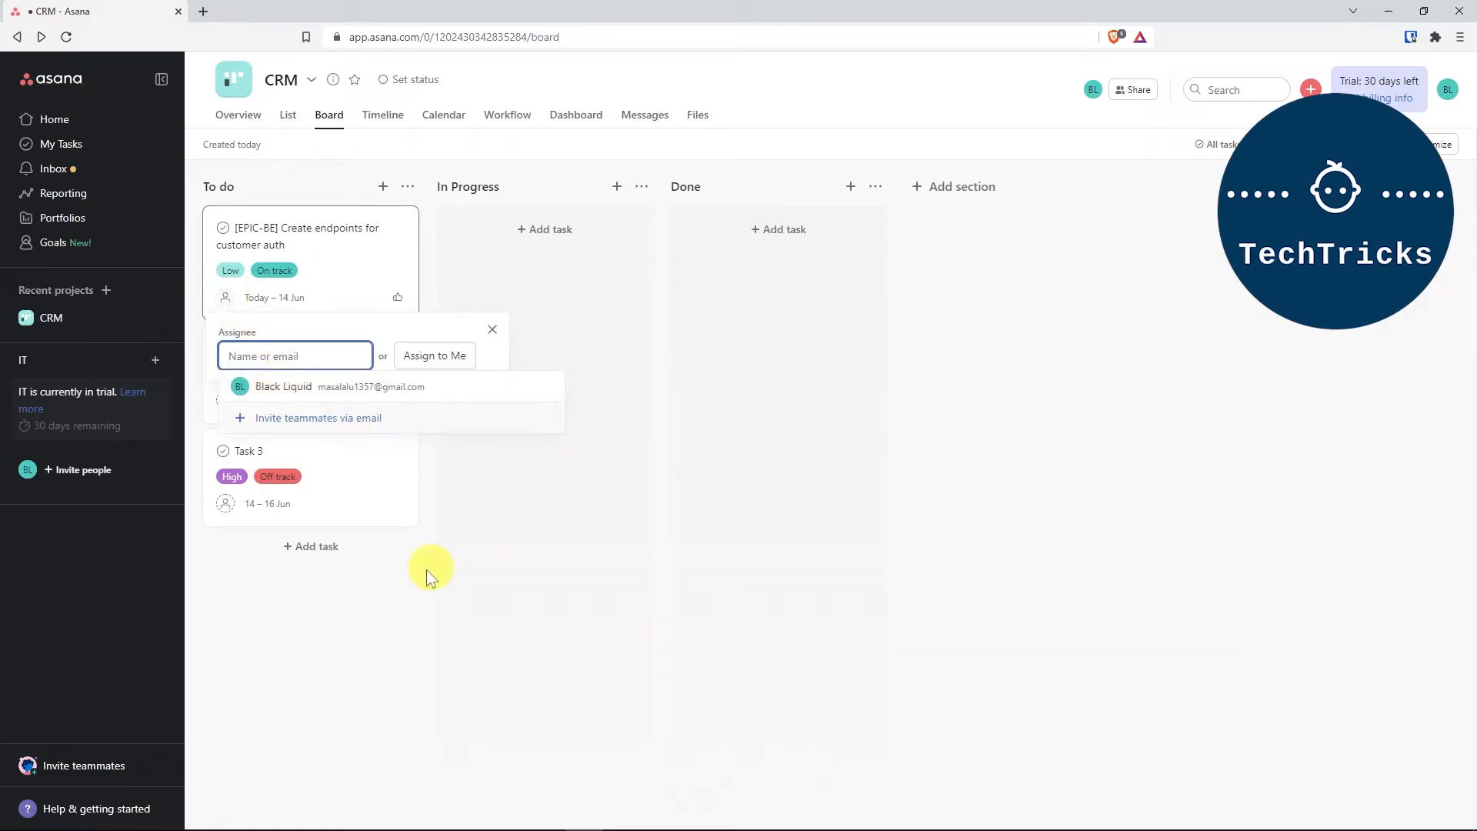
{"action": "left_click", "coordinate": [307, 393]}
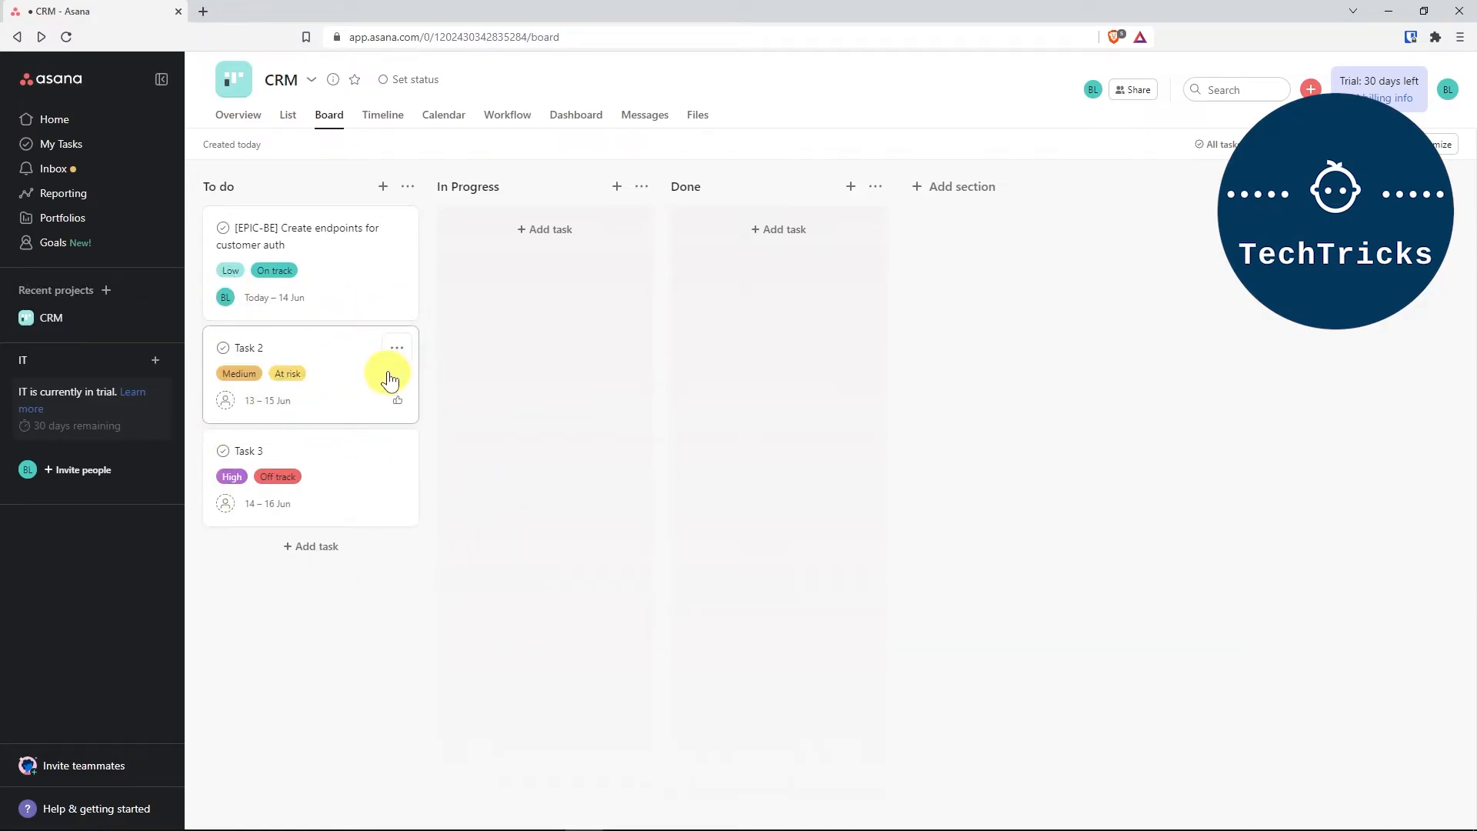
{"action": "left_click", "coordinate": [397, 227]}
{"action": "left_click", "coordinate": [330, 266]}
{"action": "left_click", "coordinate": [330, 266]}
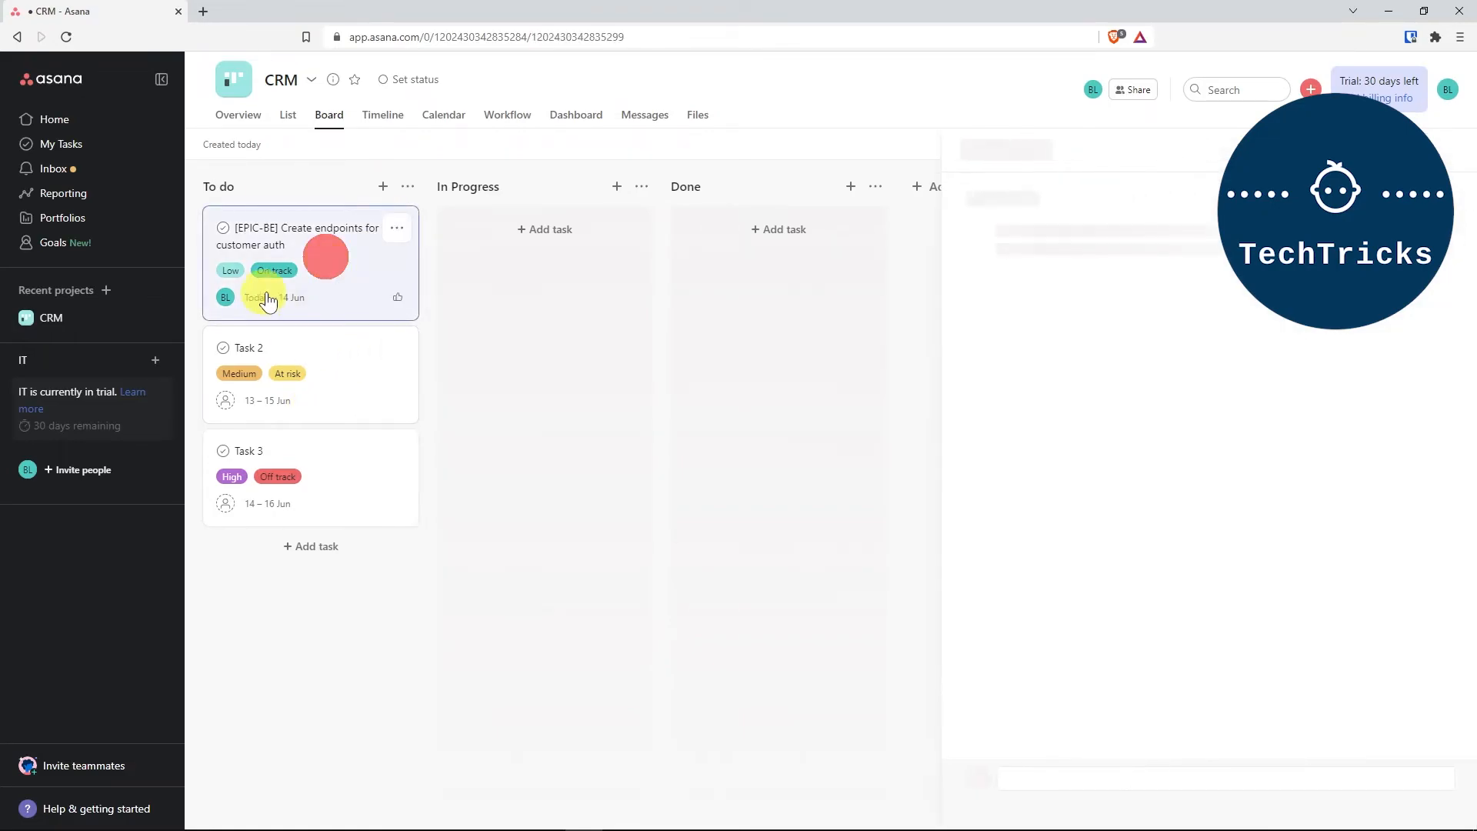
{"action": "left_click", "coordinate": [1092, 363]}
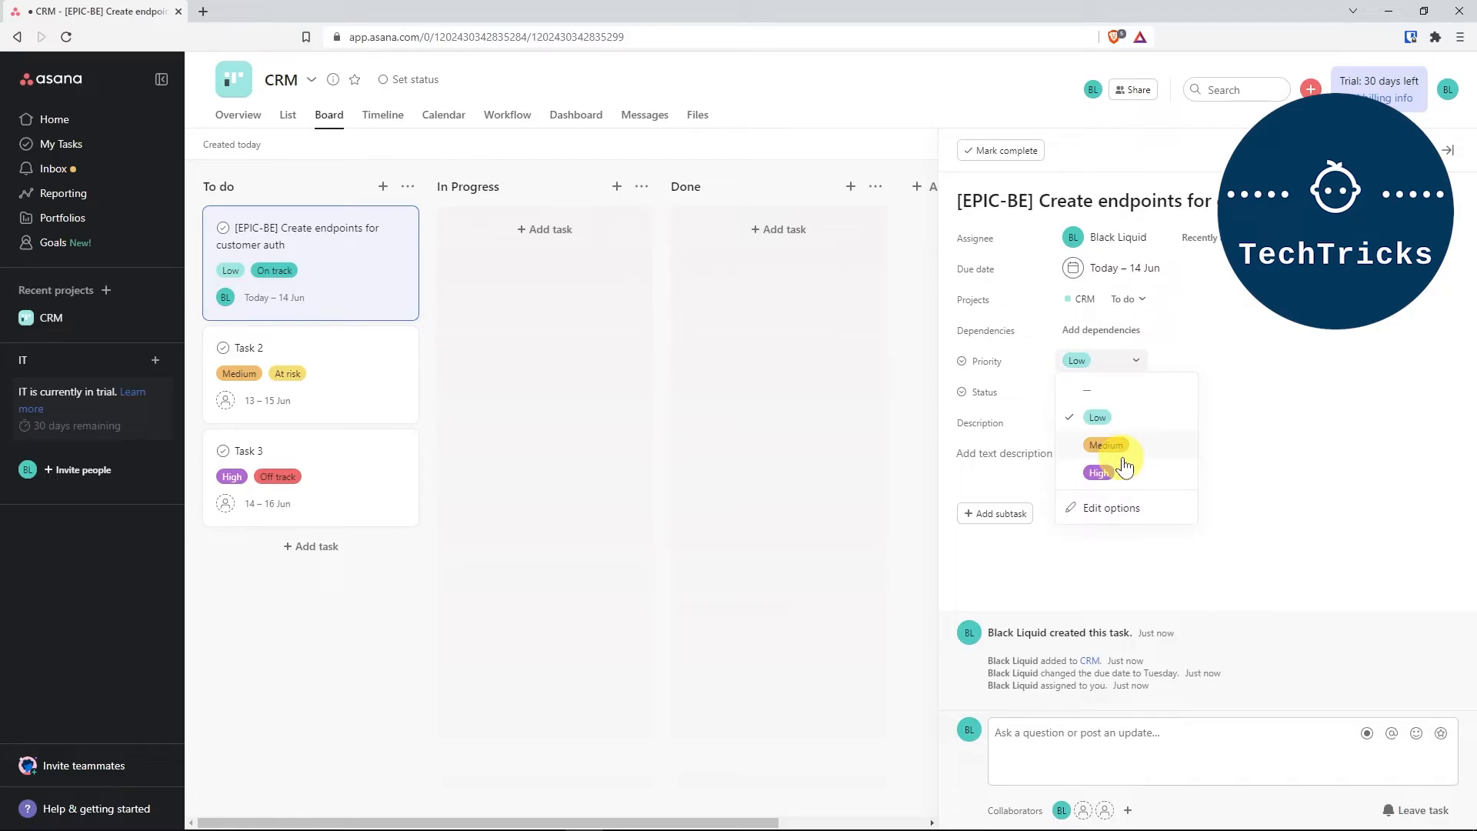
{"action": "left_click", "coordinate": [1107, 471]}
- Look at the task's status options and description field, and close the task details
{"action": "left_click", "coordinate": [1088, 391]}
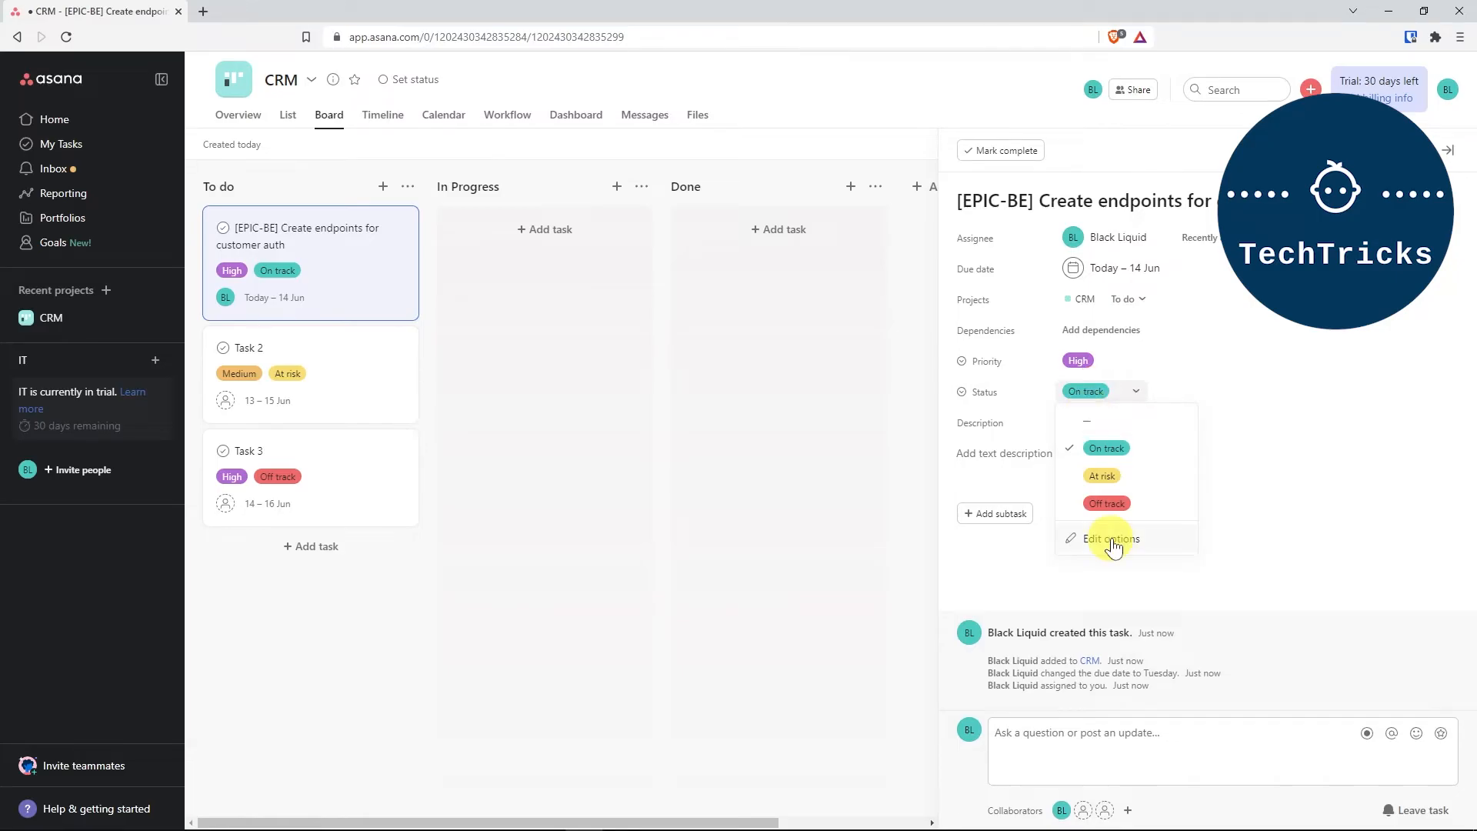
{"action": "left_click", "coordinate": [1029, 570]}
{"action": "left_click", "coordinate": [998, 423]}
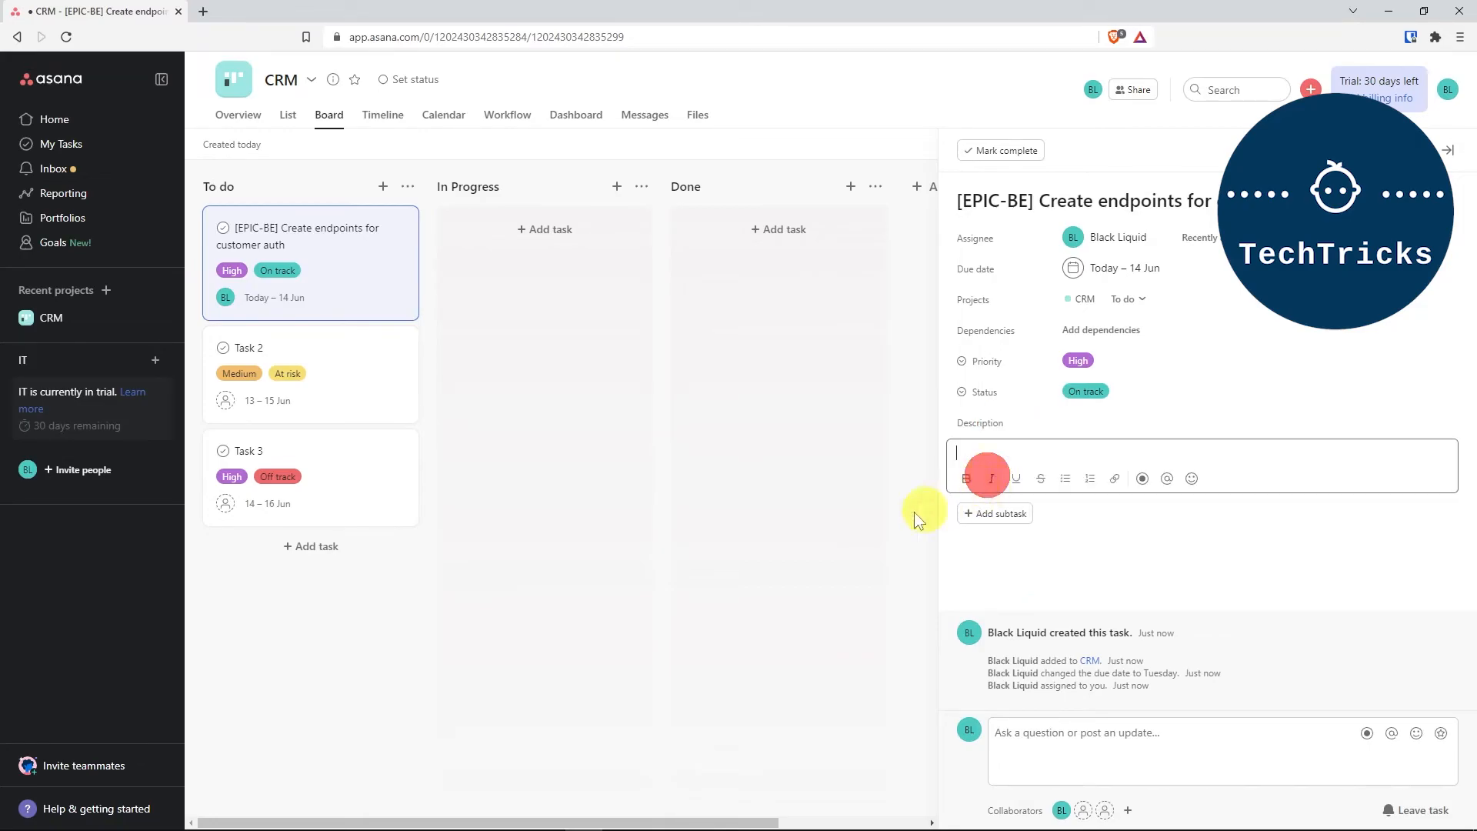
{"action": "left_click", "coordinate": [852, 440]}
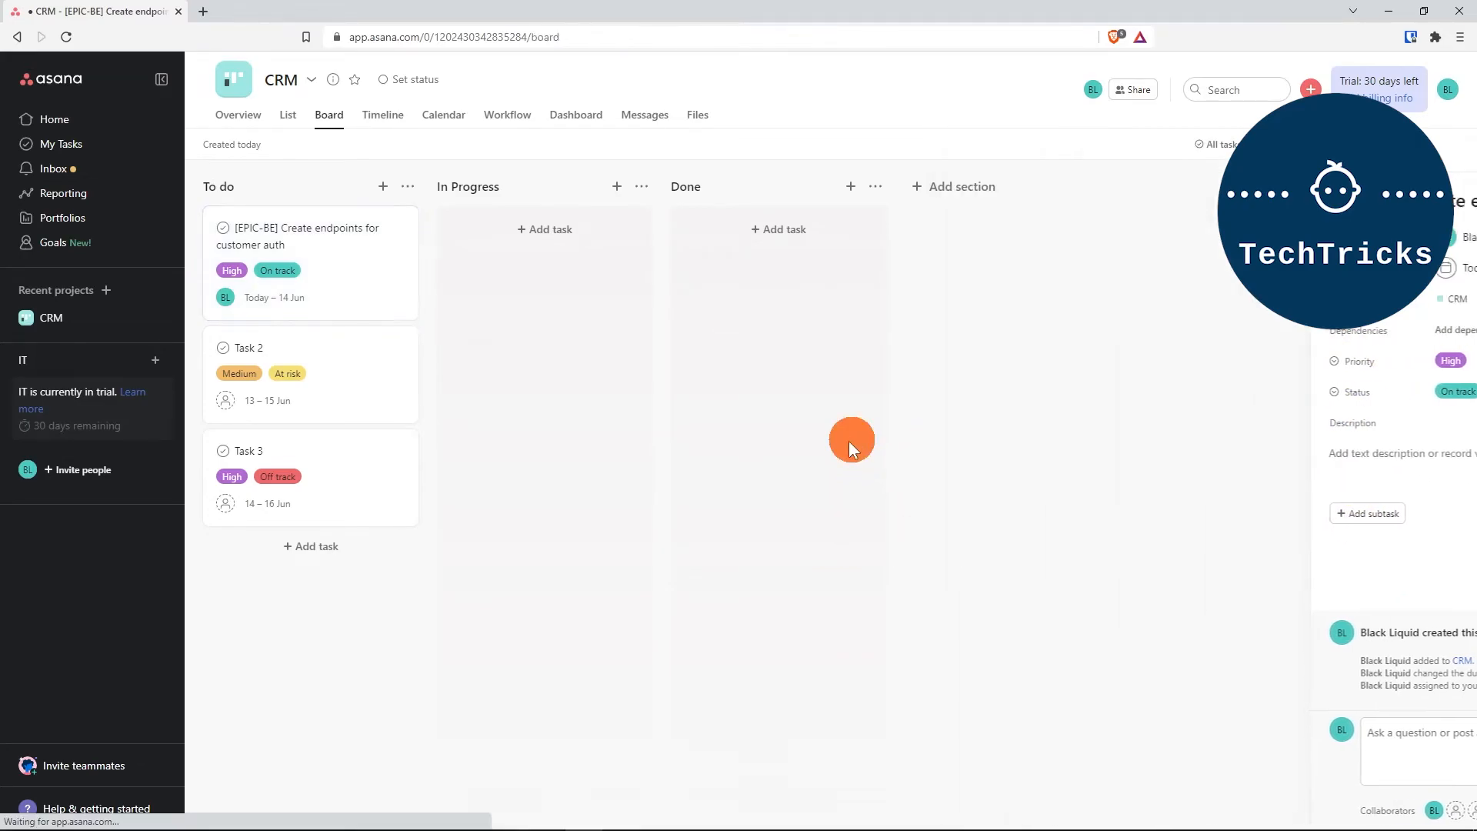
- View the Reporting page and the IT team's goals page
{"action": "left_click", "coordinate": [91, 204]}
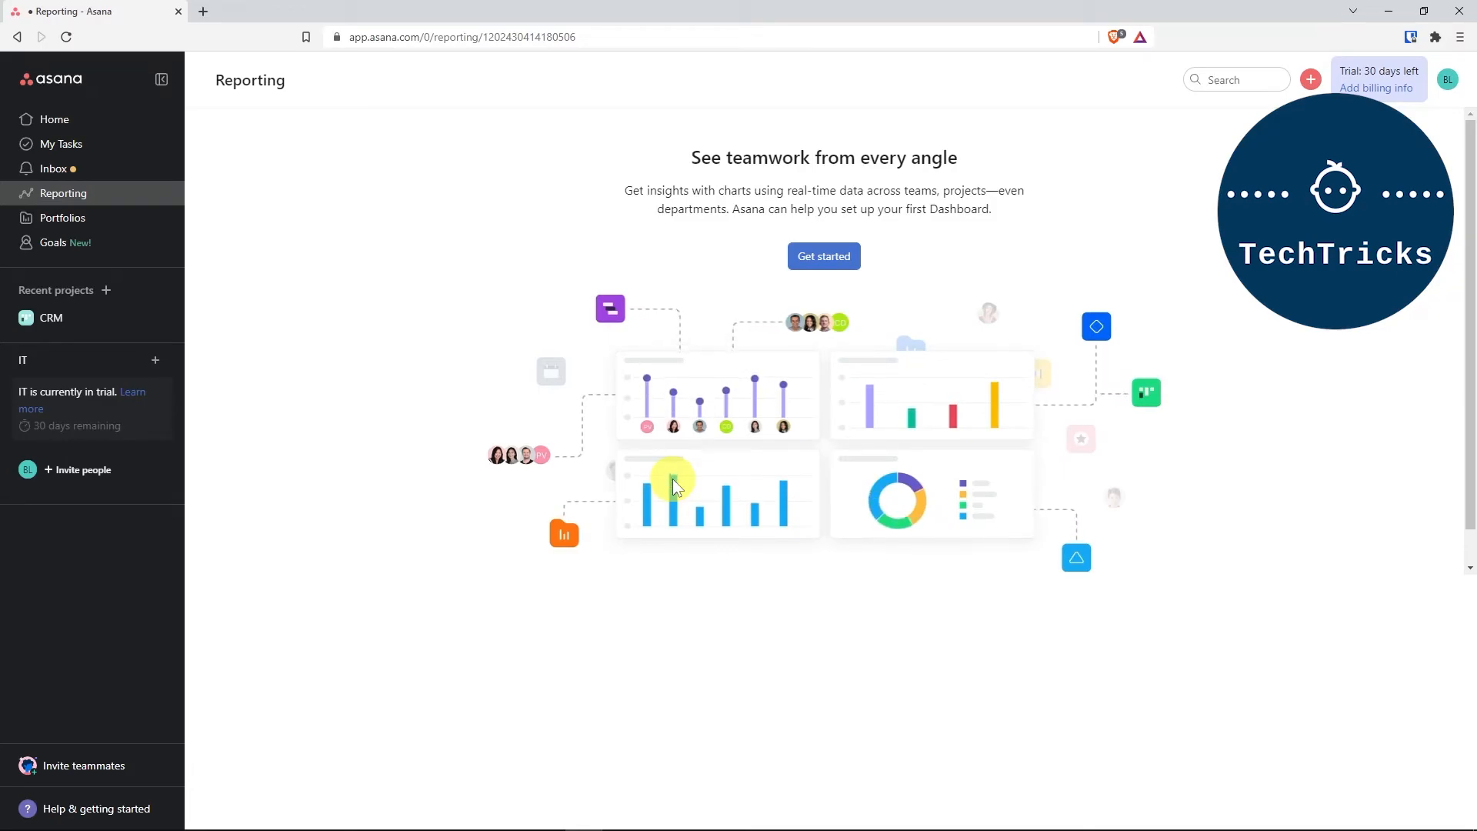
{"action": "left_click", "coordinate": [86, 238]}
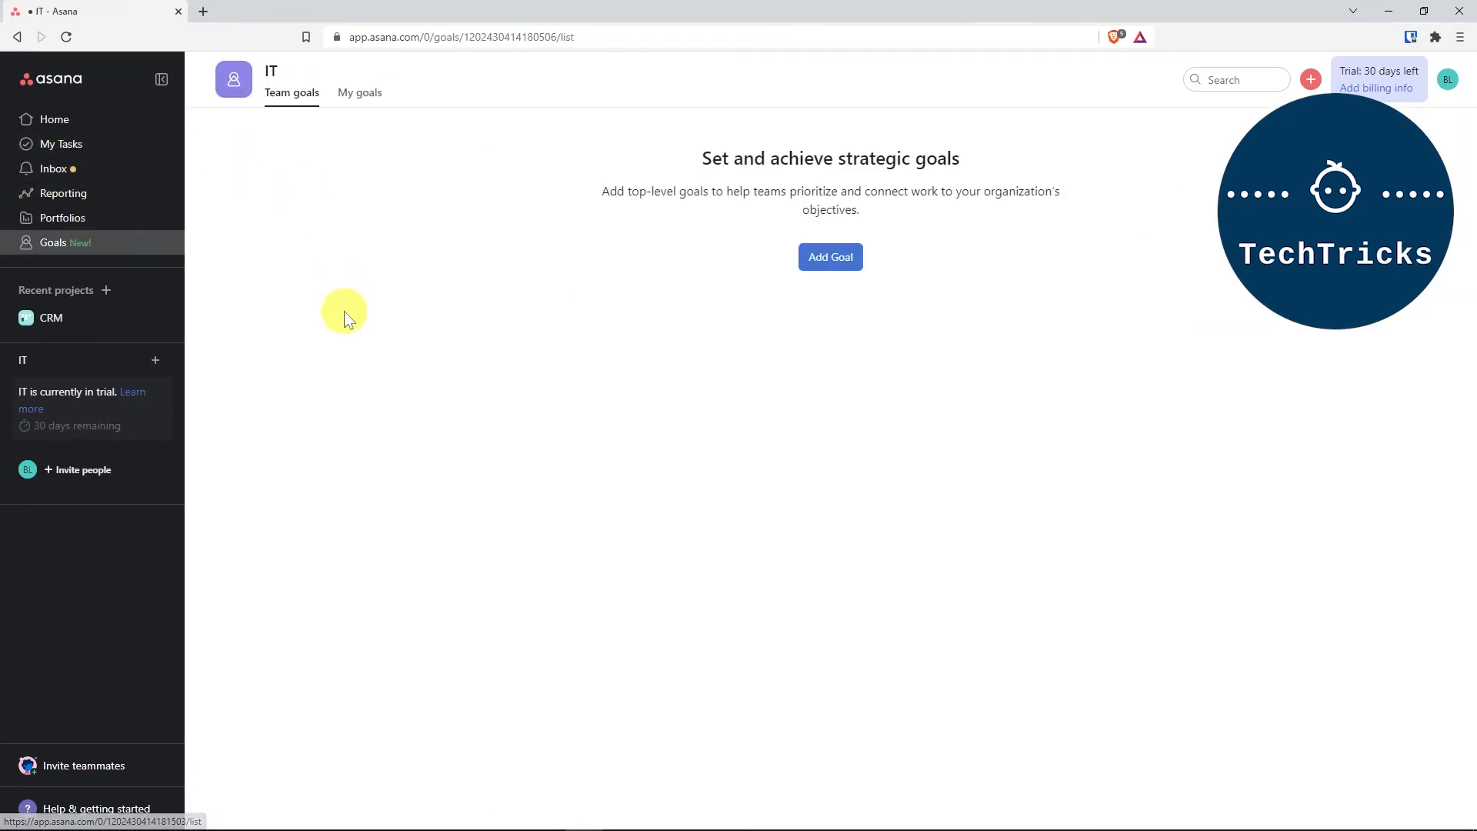